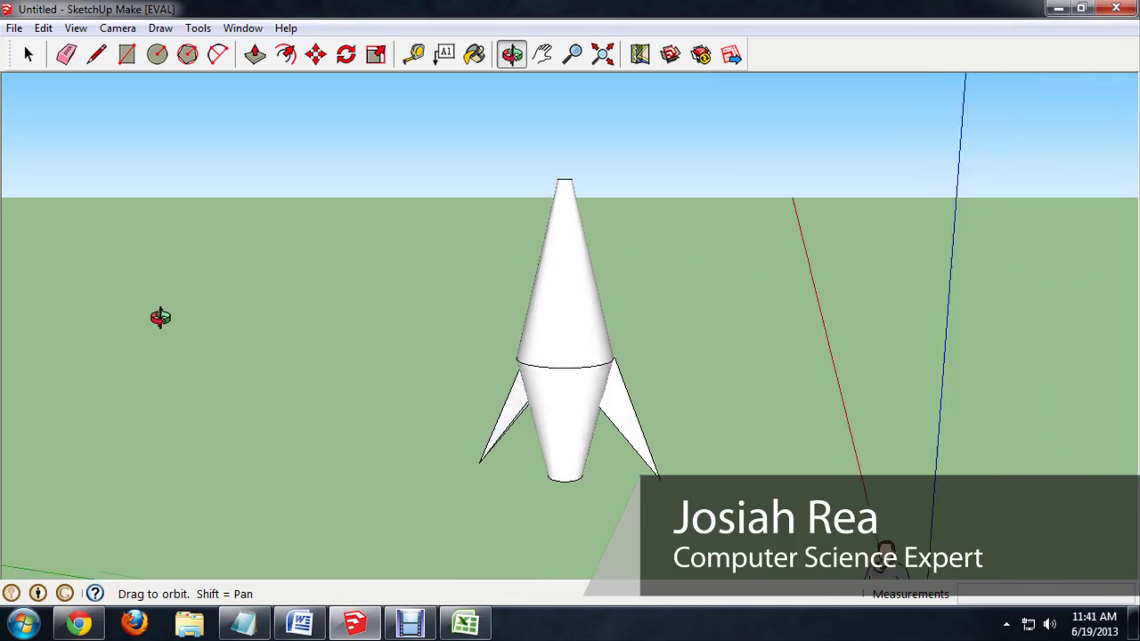
Start a new empty model, discarding the unsaved rocket.
key("space")
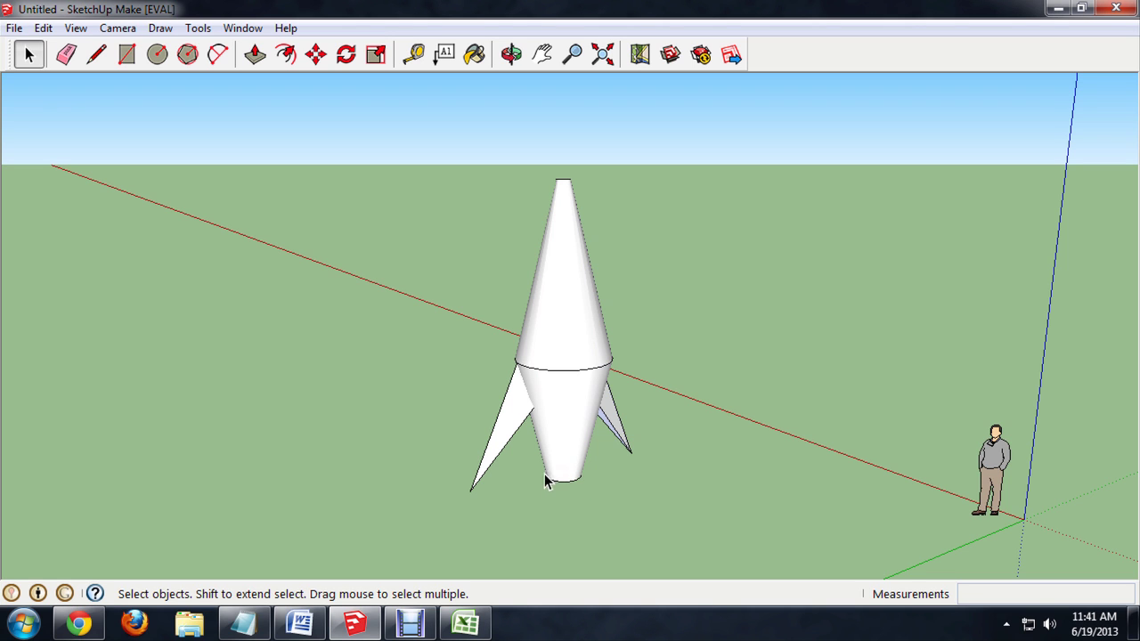
middle_click_drag(577, 383, 633, 397)
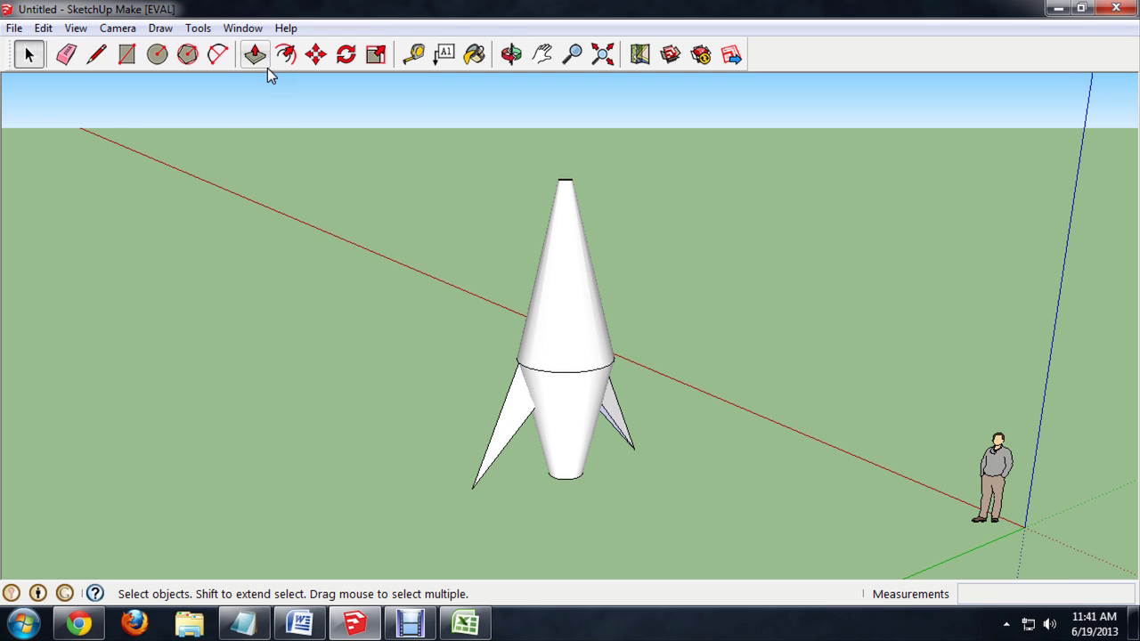
left_click(14, 28)
left_click(34, 48)
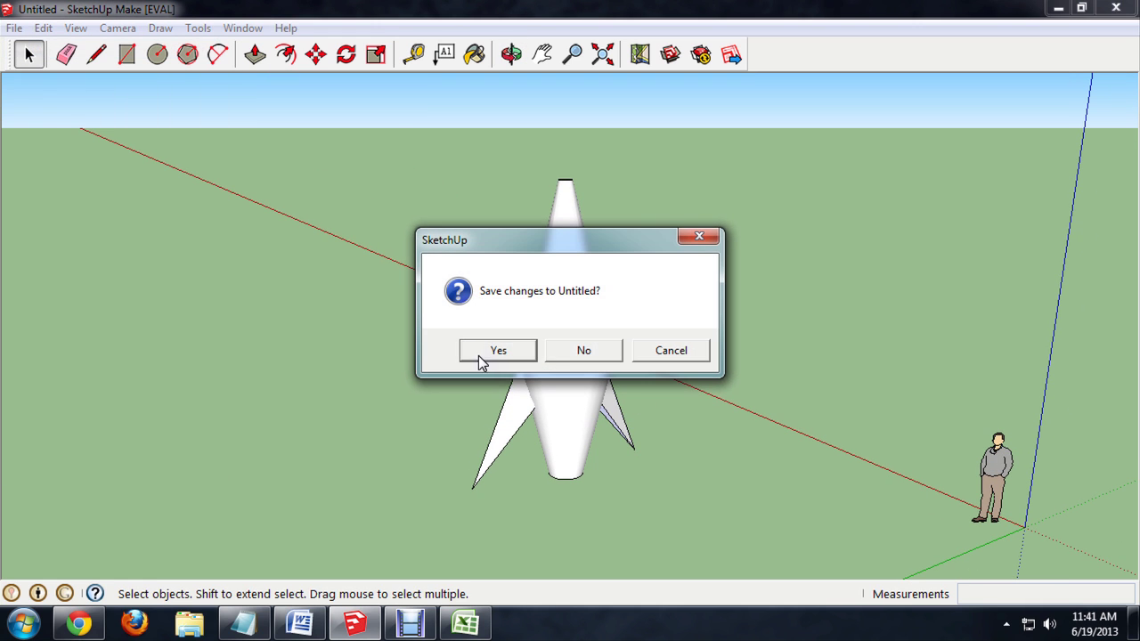
left_click(585, 351)
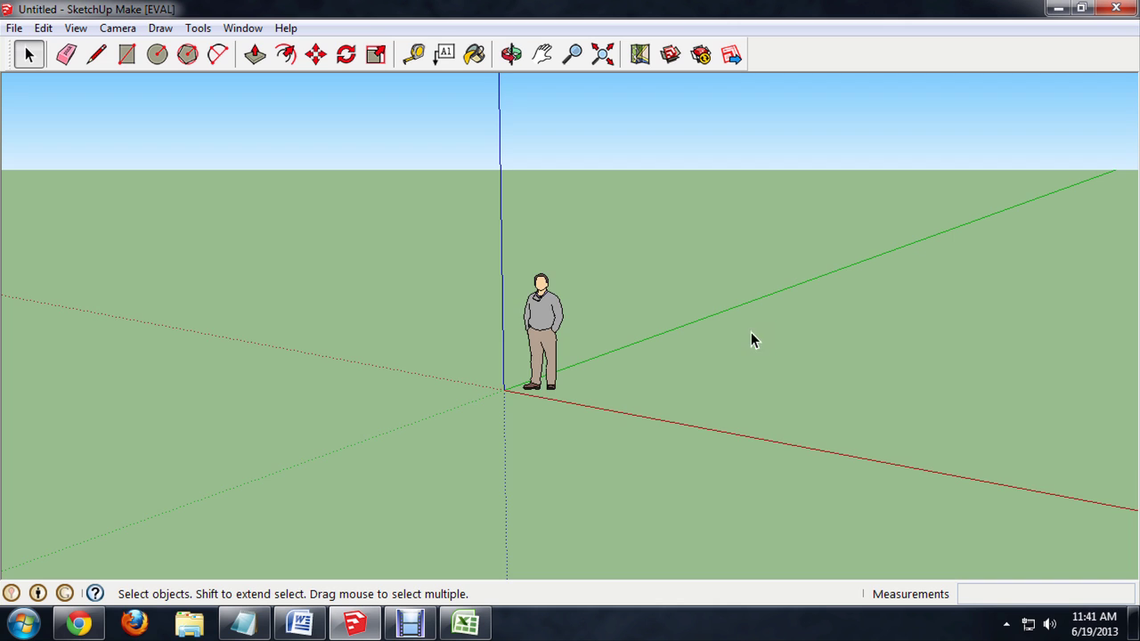
Draw a long flat rectangle on the ground plane.
middle_click_drag(827, 299, 471, 320)
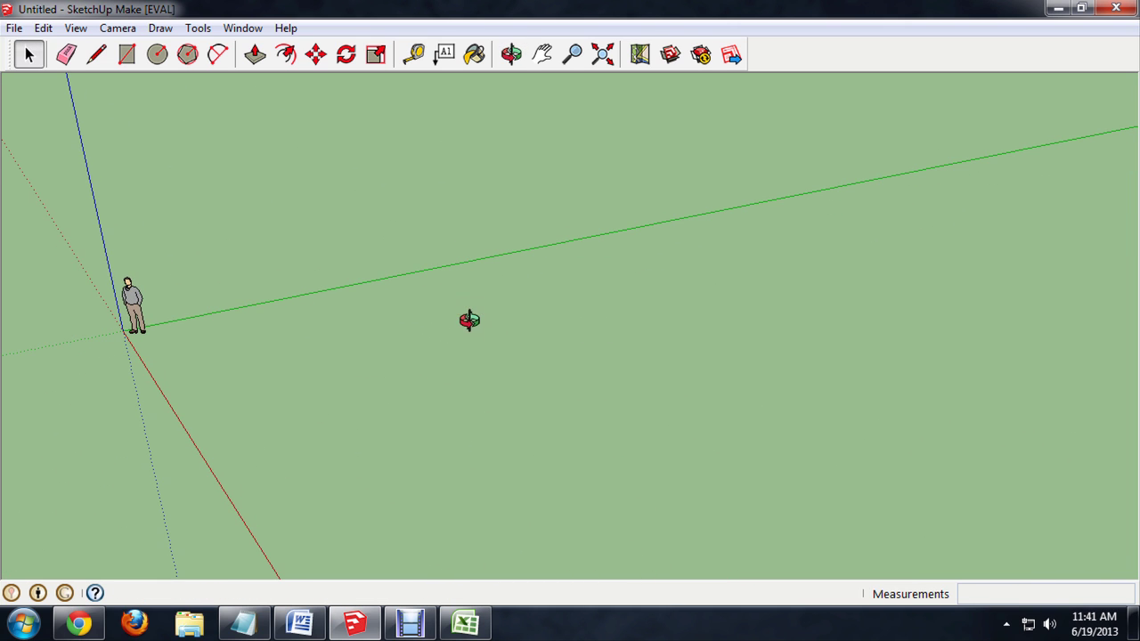
left_click(126, 55)
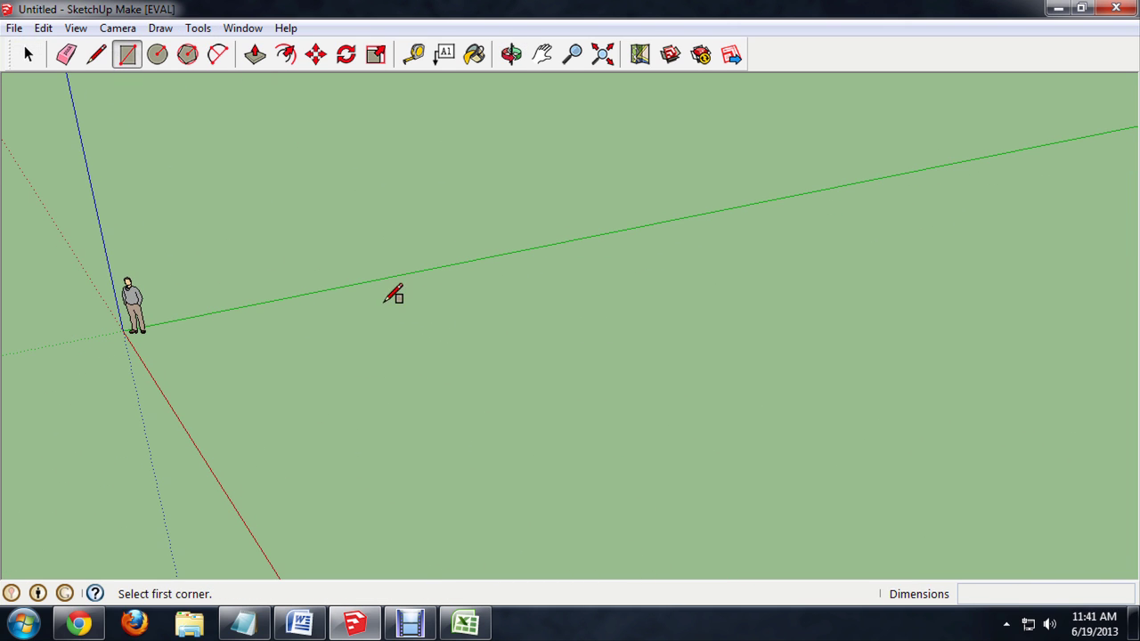
left_click(354, 337)
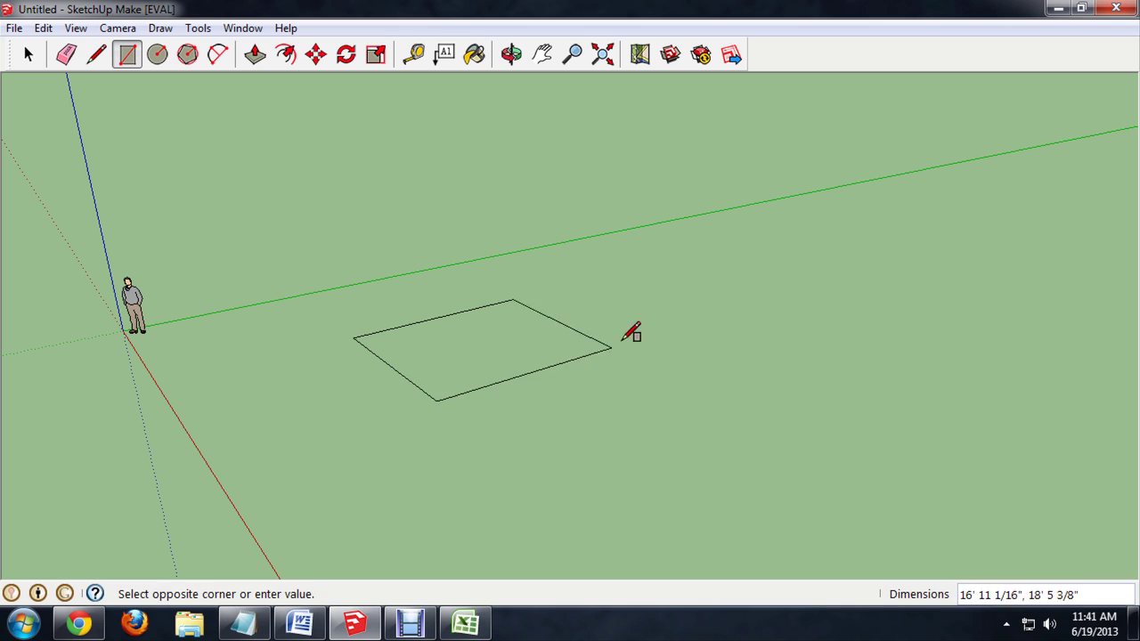
left_click(683, 287)
middle_click_drag(709, 233, 501, 355)
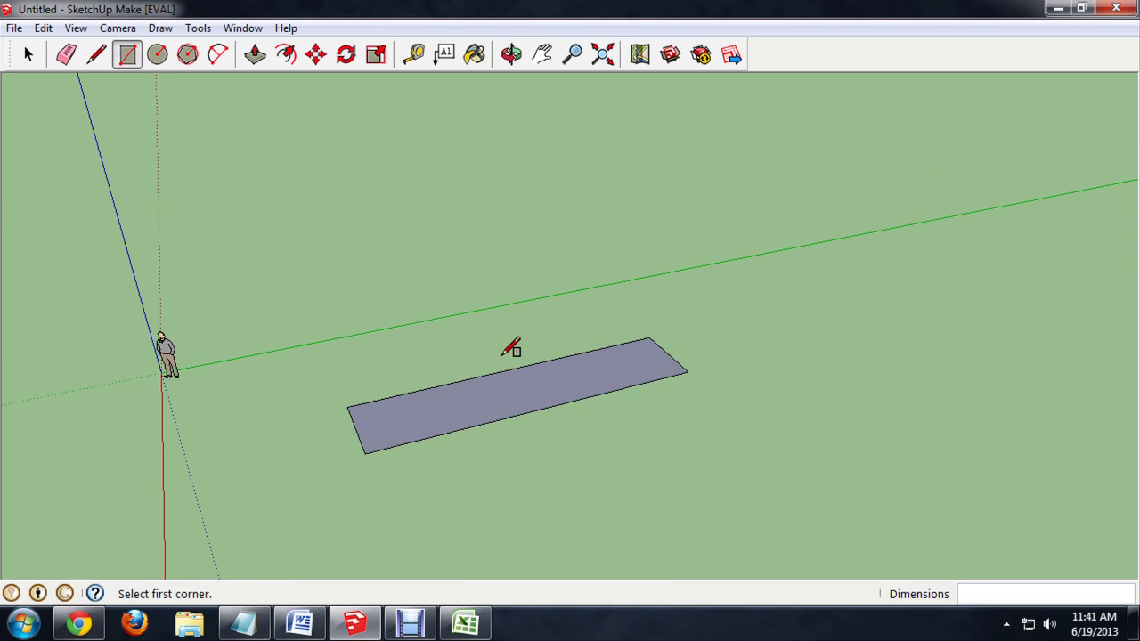
Draw a lengthwise and a crosswise line across the rectangle, splitting its face.
left_click(96, 54)
left_click(354, 429)
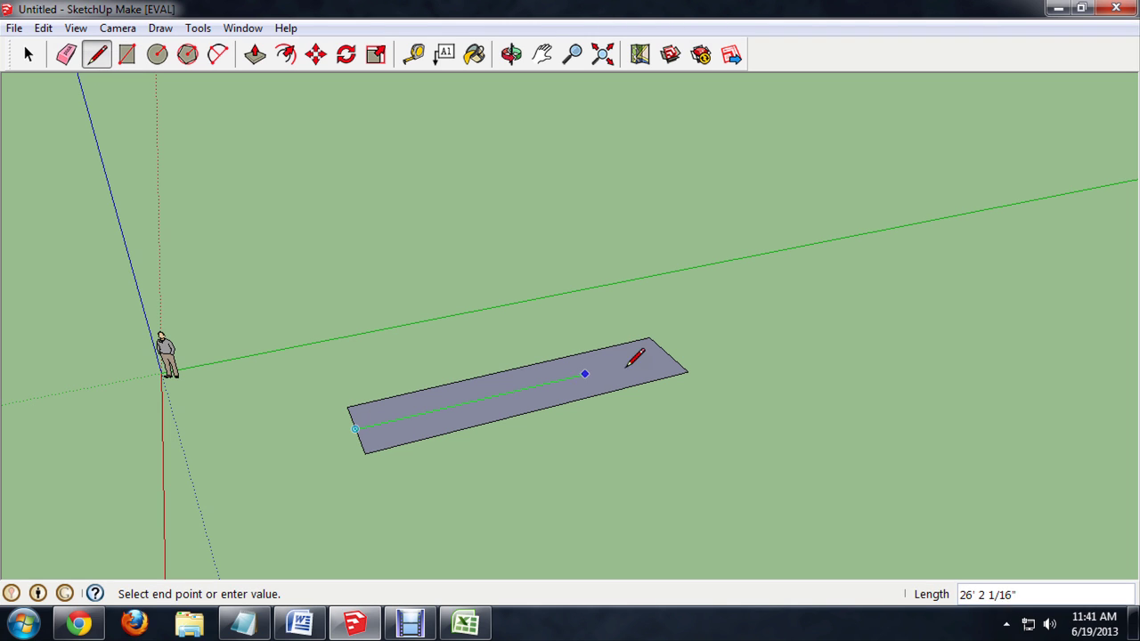
left_click(668, 357)
left_click(508, 369)
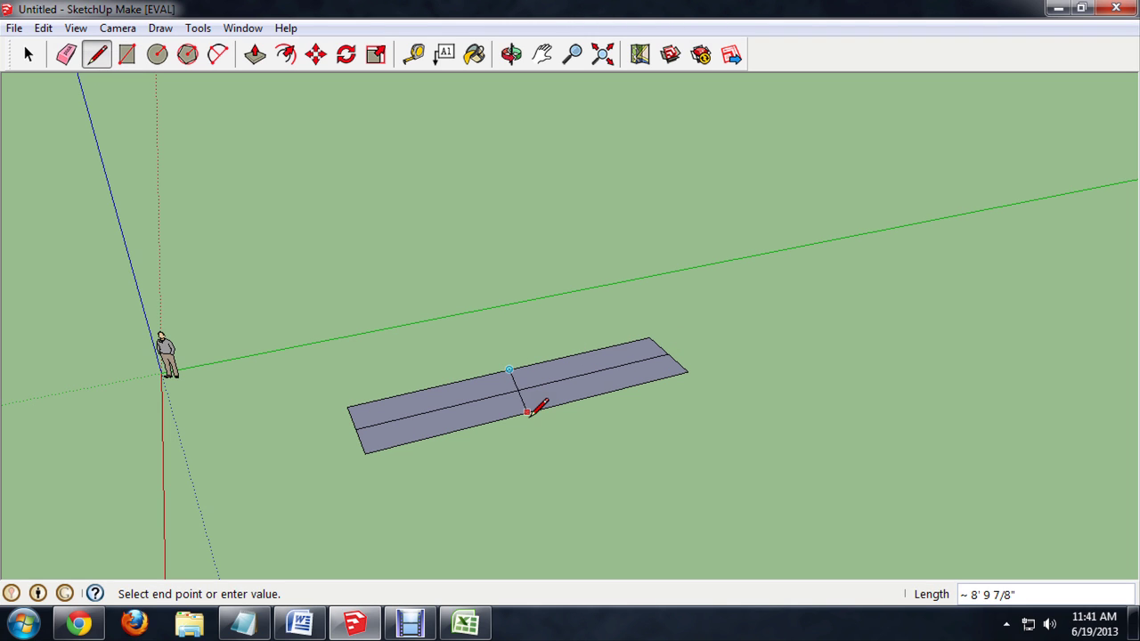
left_click(539, 409)
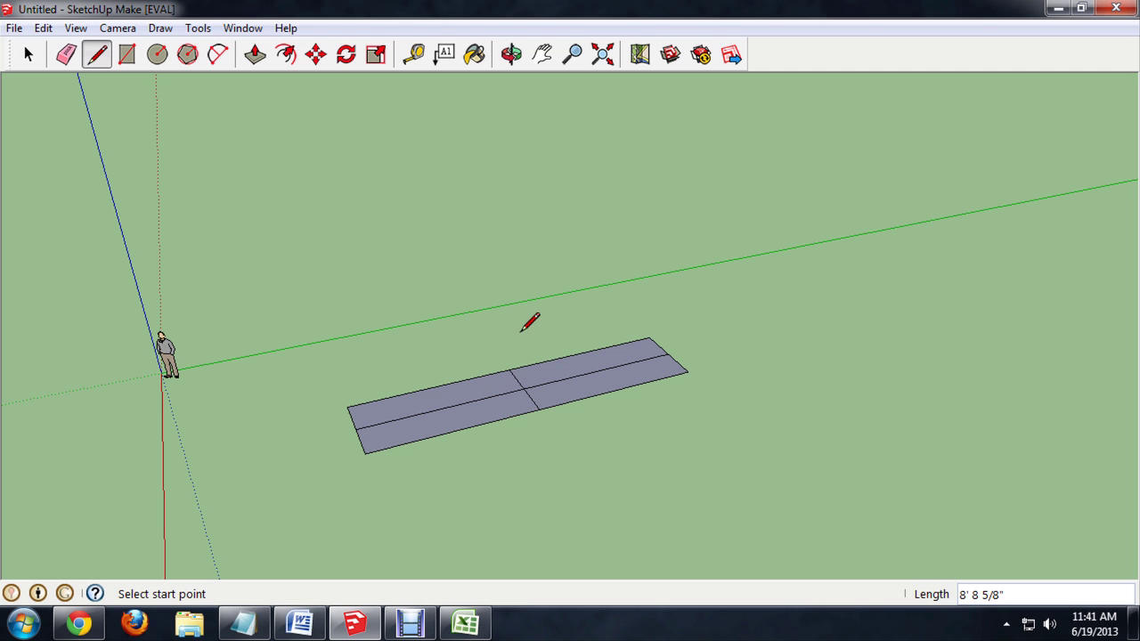
Move the end corners together so both short ends become points.
left_click(316, 54)
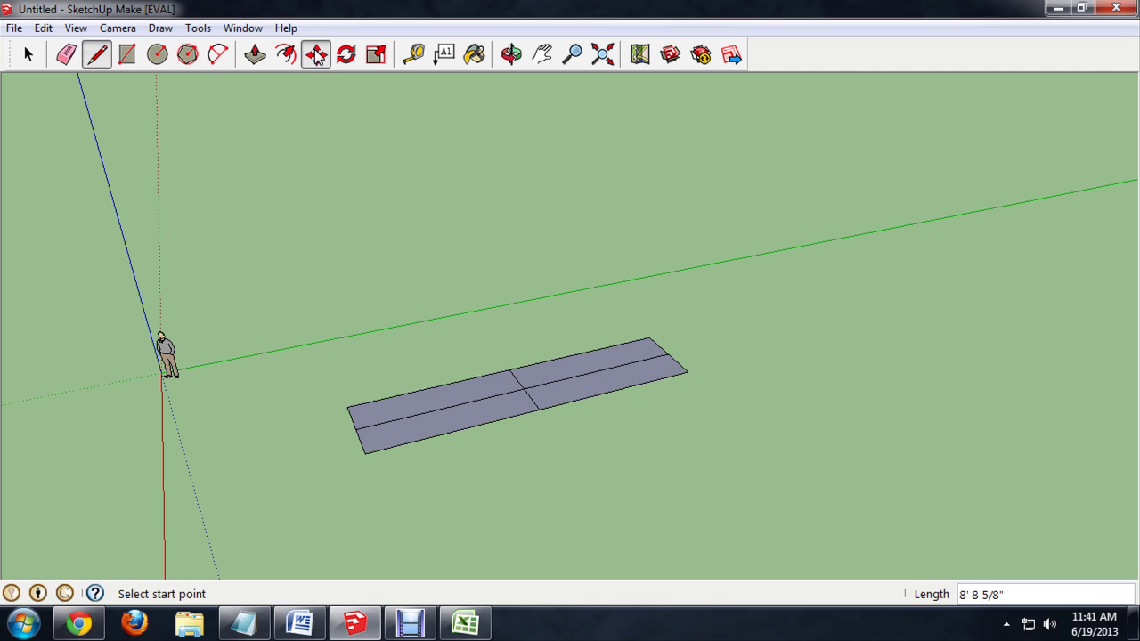
left_click(347, 406)
left_click(368, 460)
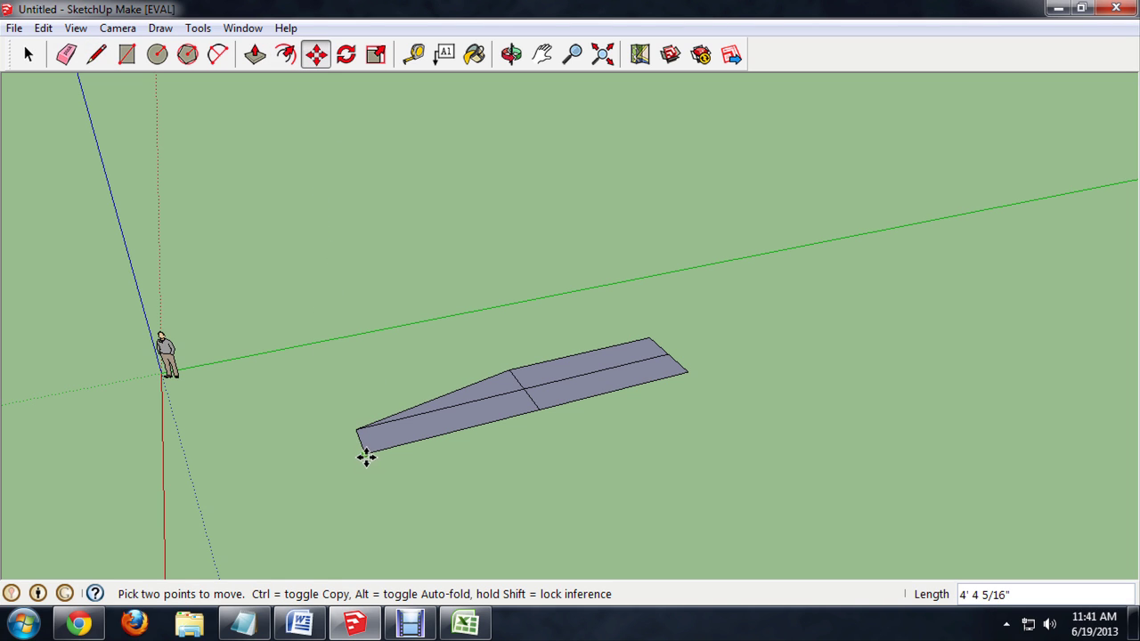
left_click(366, 457)
left_click(365, 426)
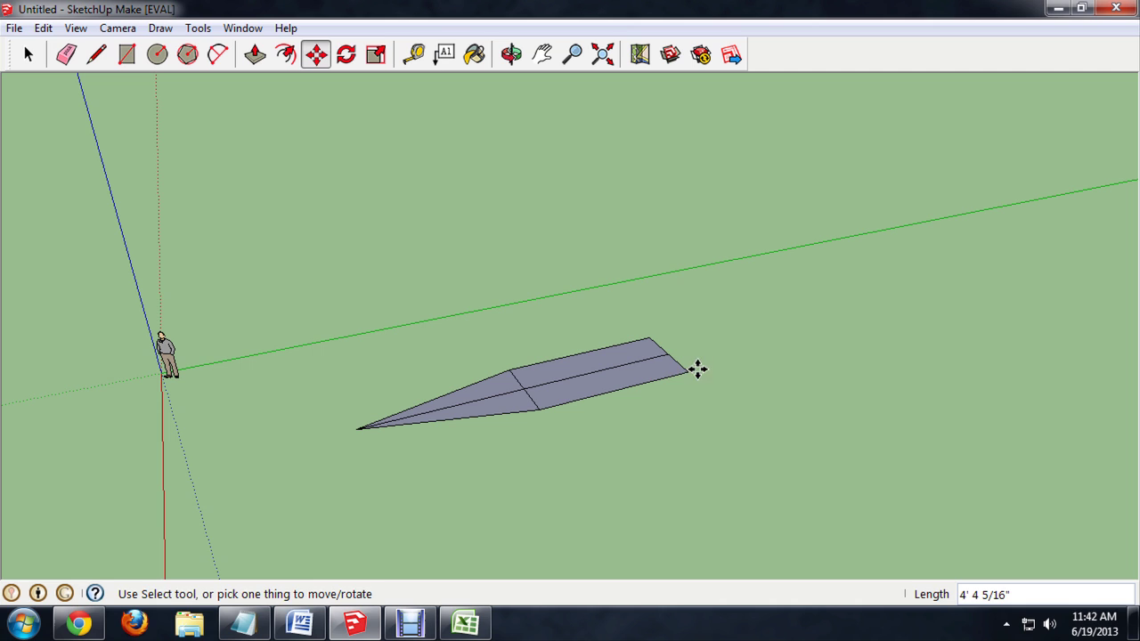
left_click_drag(687, 371, 667, 354)
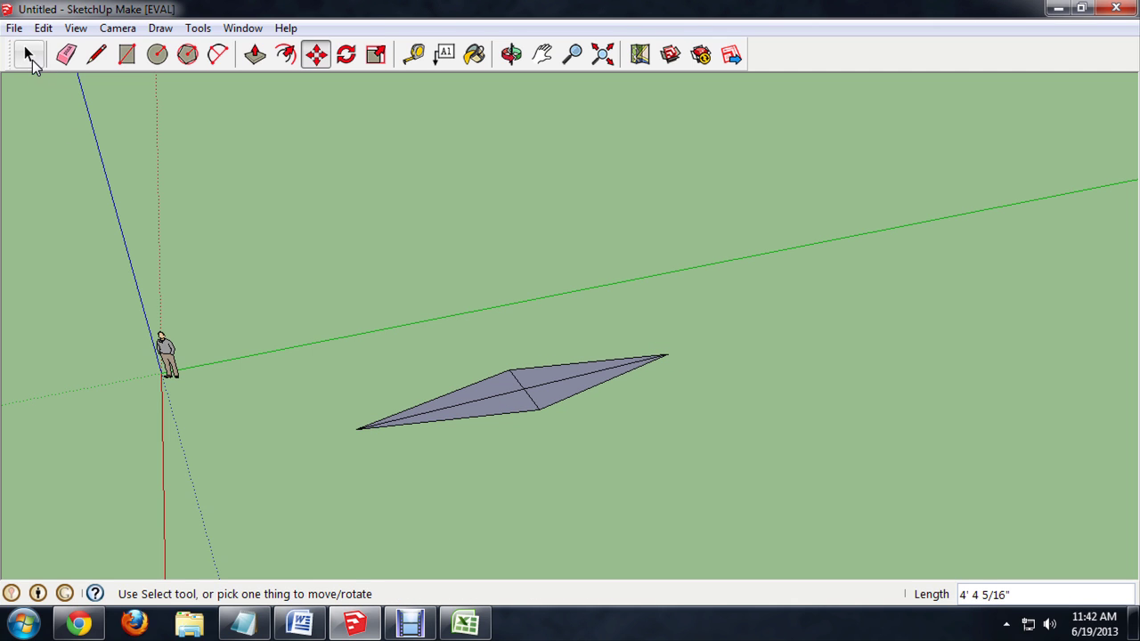
Erase the lengthwise crease and push/pull the diamond face up 25' 3/4" into a block.
left_click(28, 56)
middle_click_drag(583, 444, 570, 410)
left_click(506, 399)
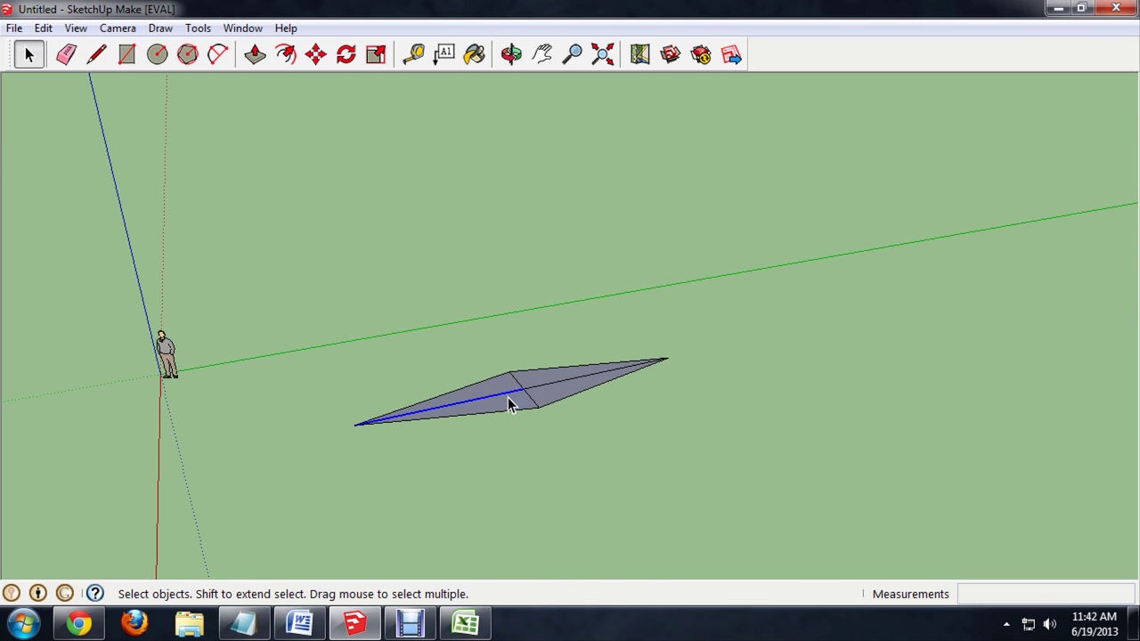
left_click(541, 392)
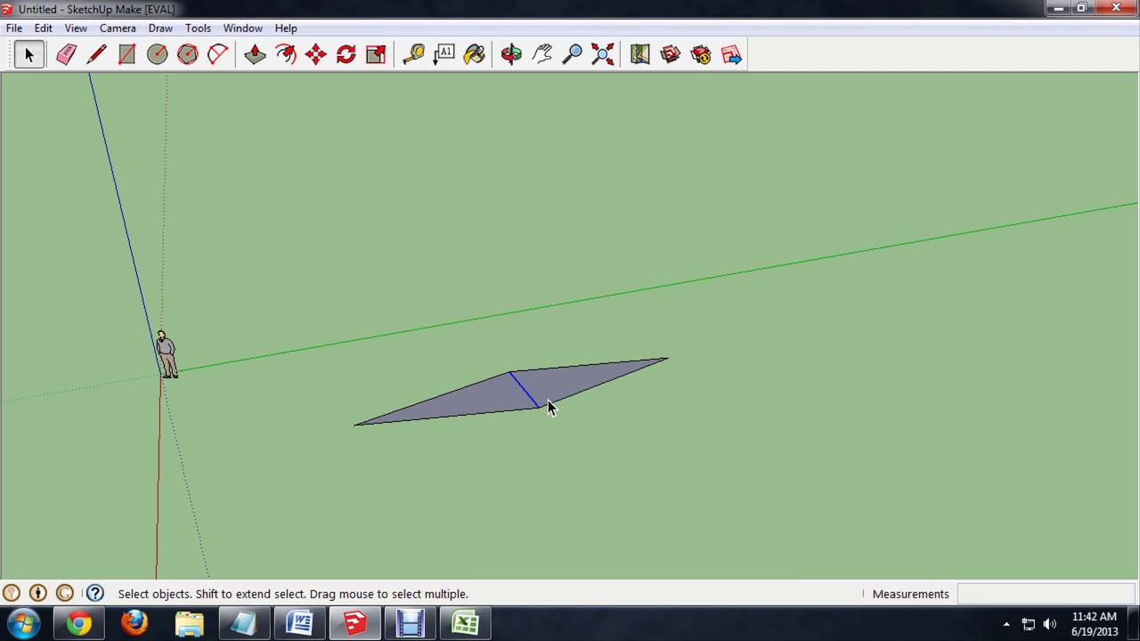
left_click(255, 54)
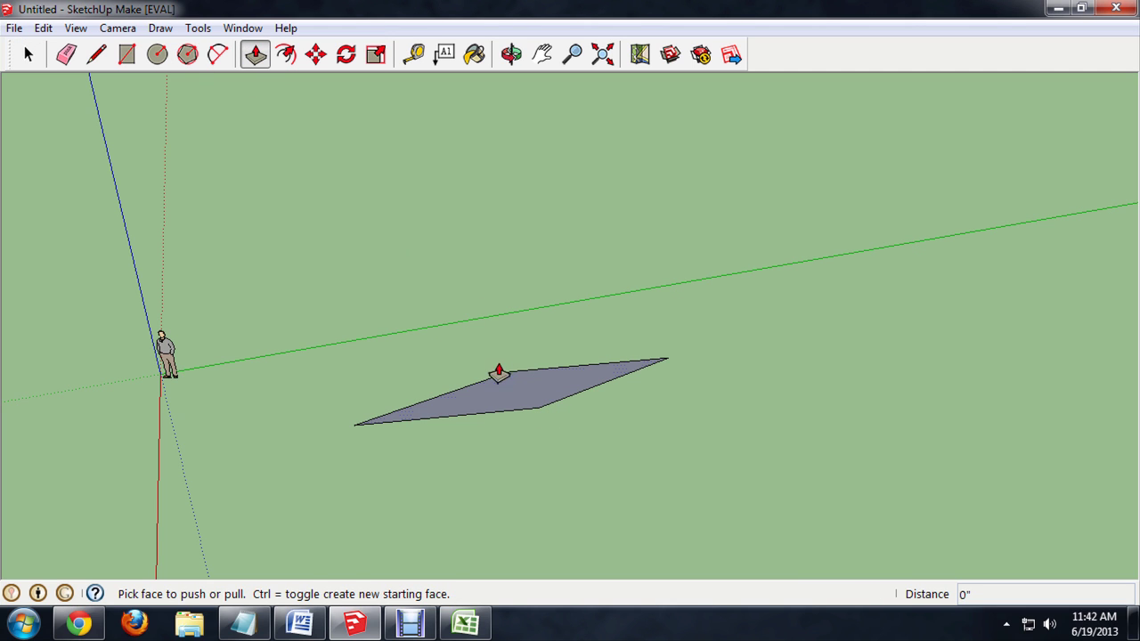
left_click_drag(503, 381, 473, 161)
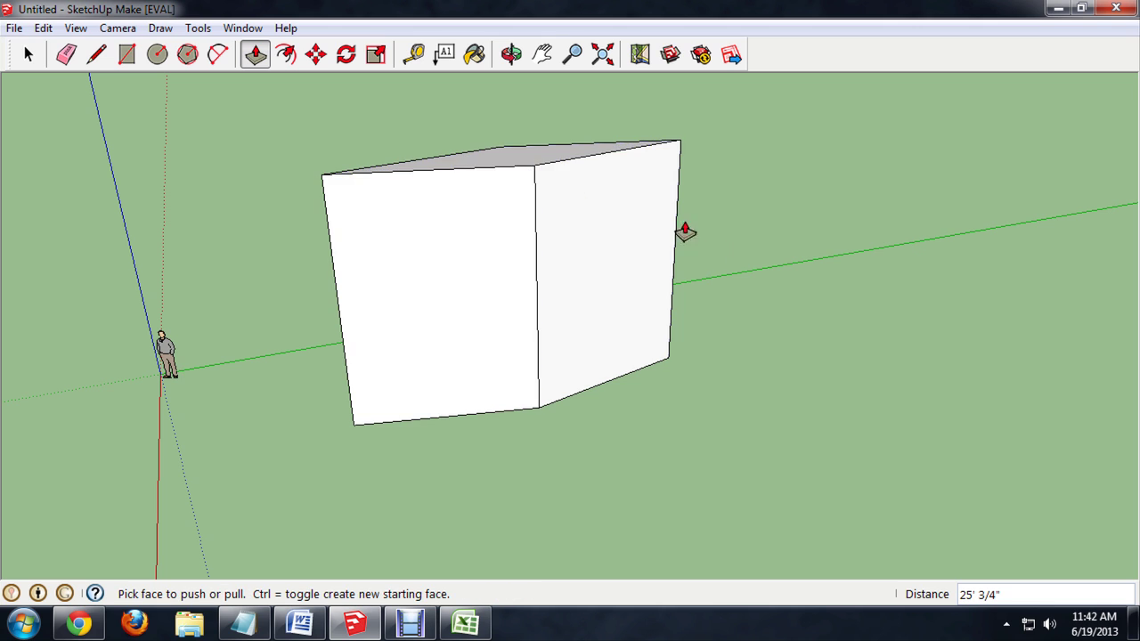
Draw two diagonals on the front side faces from the top corner to the bottom corners.
left_click(96, 54)
left_click(540, 169)
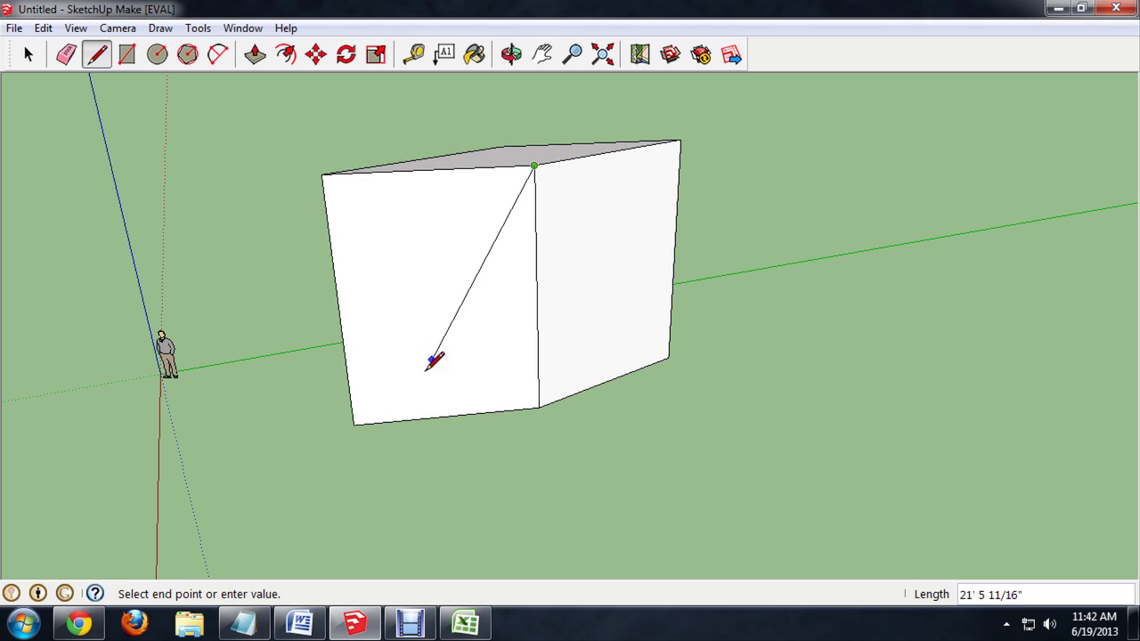
left_click(354, 424)
left_click(535, 165)
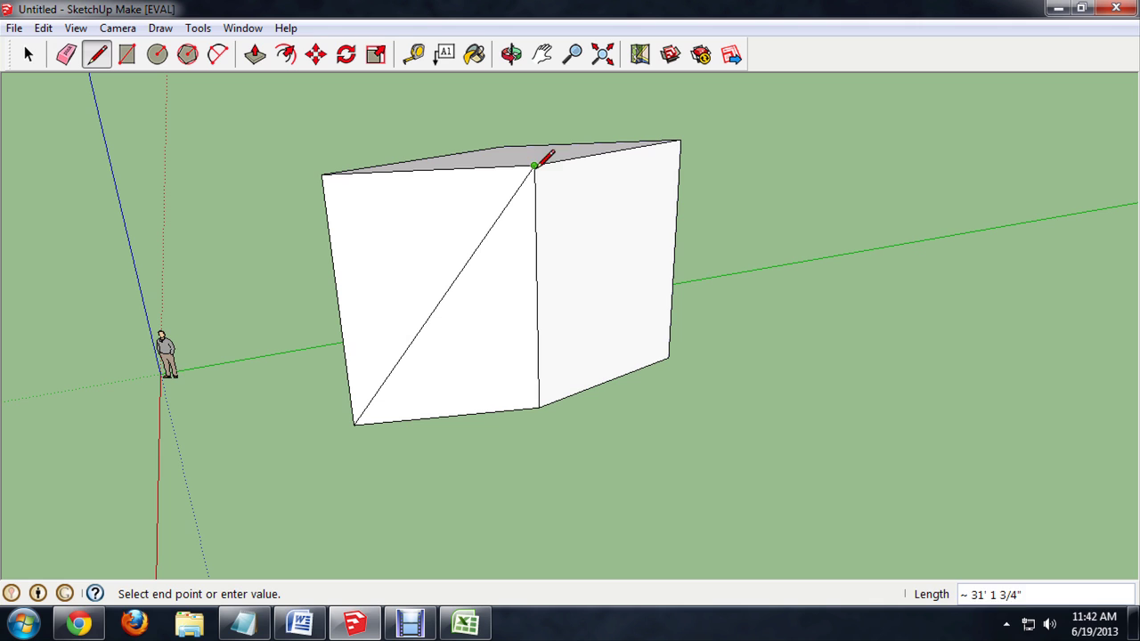
left_click(669, 358)
Draw matching diagonals on the far side faces down to their bottom corners.
middle_click_drag(386, 275, 647, 216)
left_click(520, 169)
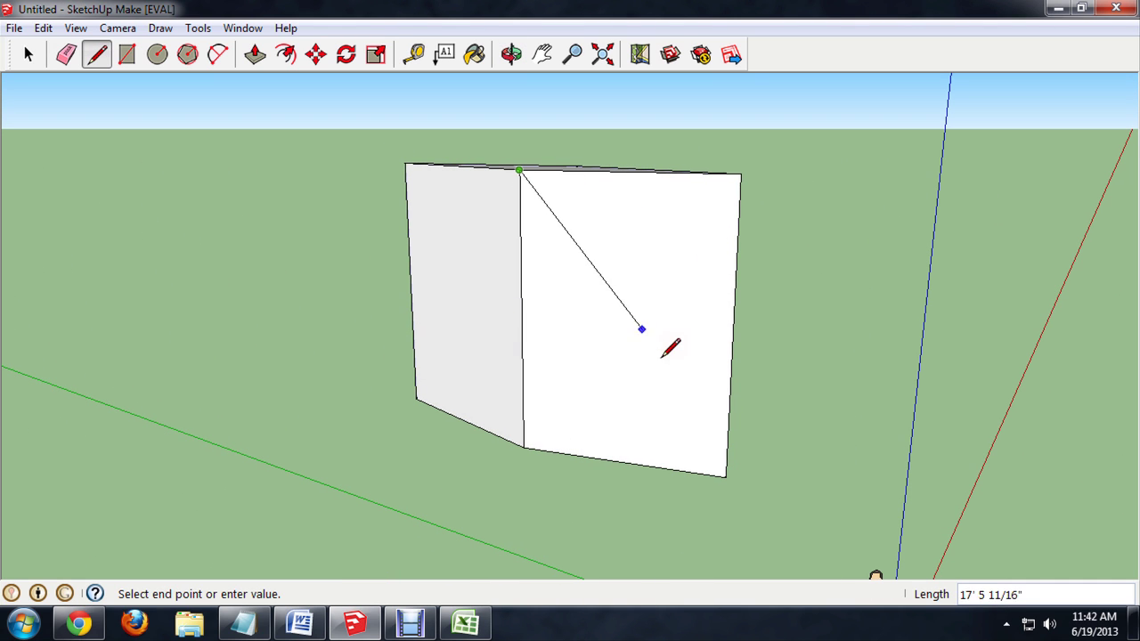
left_click(726, 476)
left_click(520, 169)
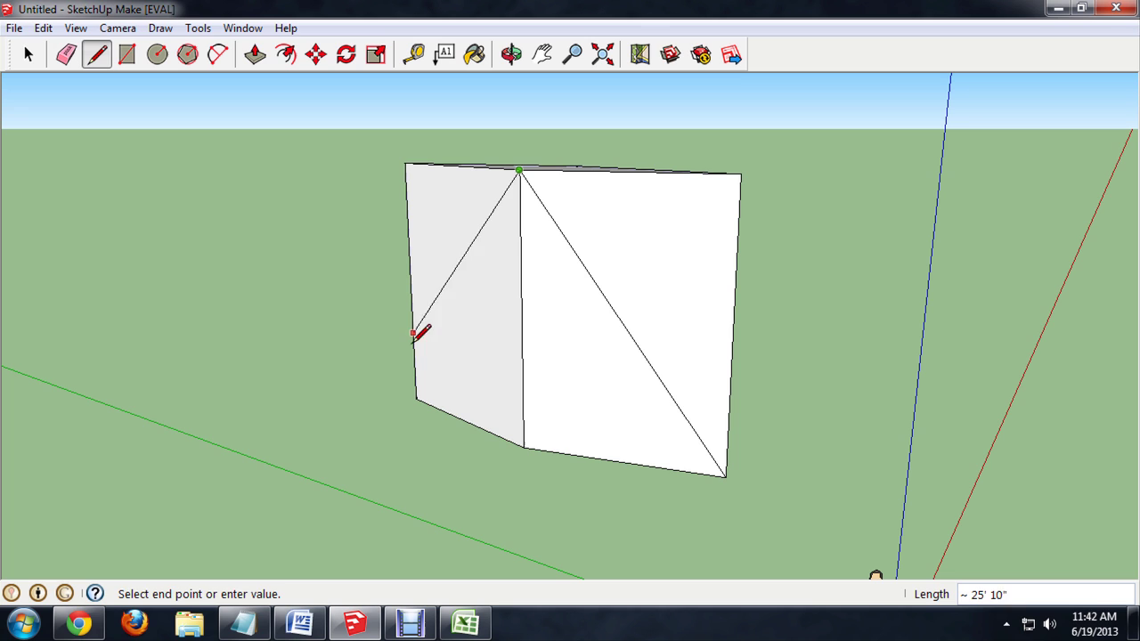
left_click(416, 399)
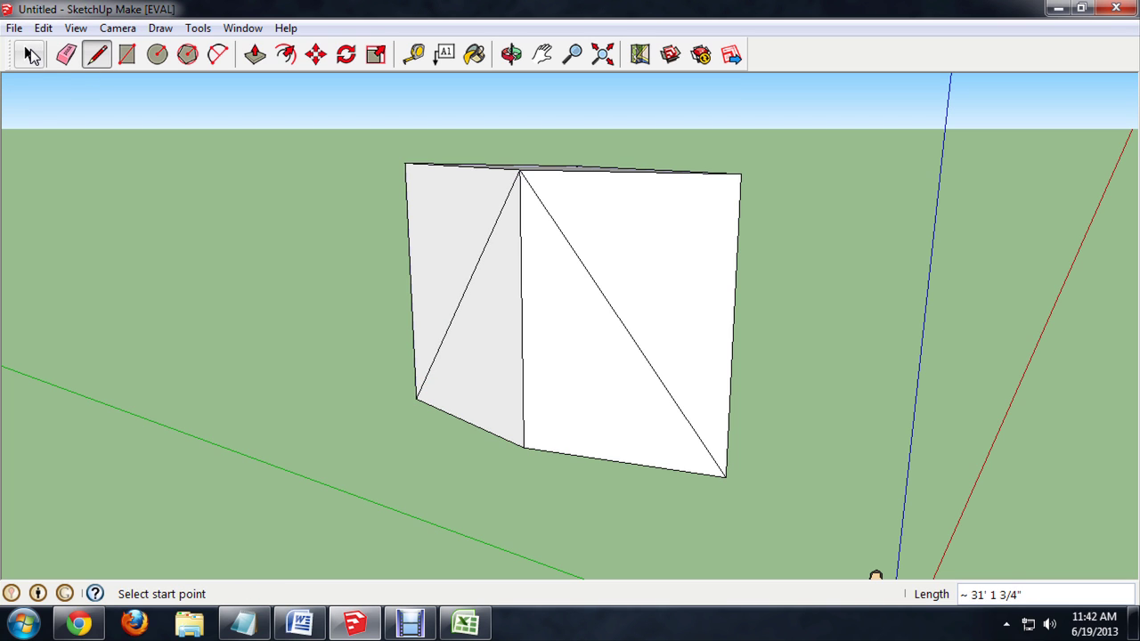
Delete the two lower triangle faces and the front and right inner faces.
left_click(29, 56)
left_click(582, 359)
key("Delete")
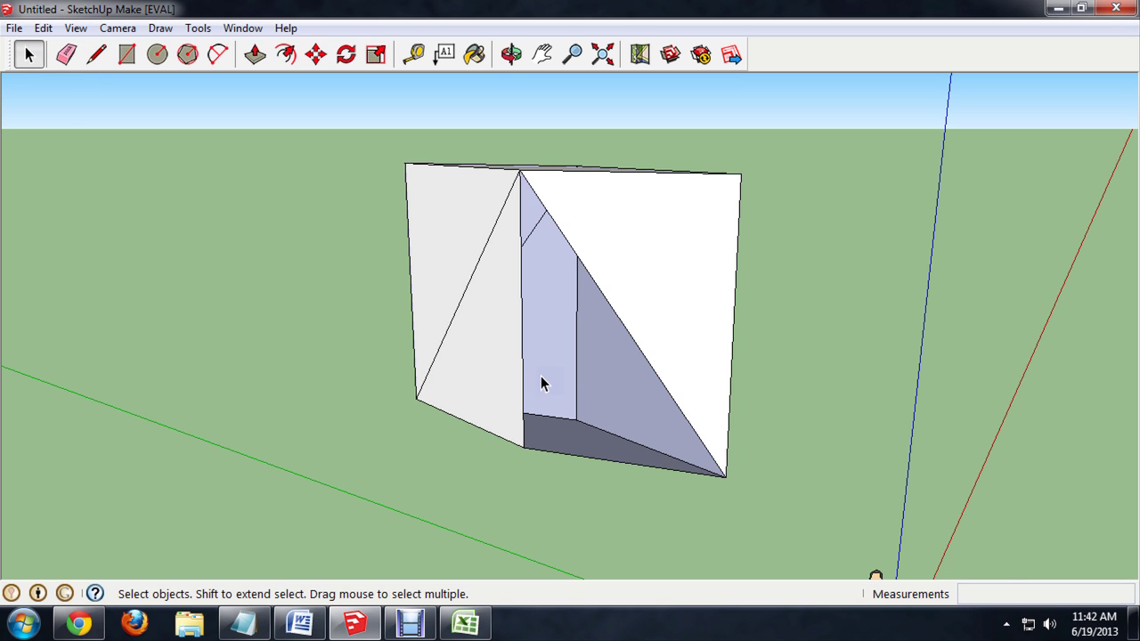
left_click(503, 374)
key("Delete")
left_click(554, 365)
key("Delete")
left_click(599, 375)
key("Delete")
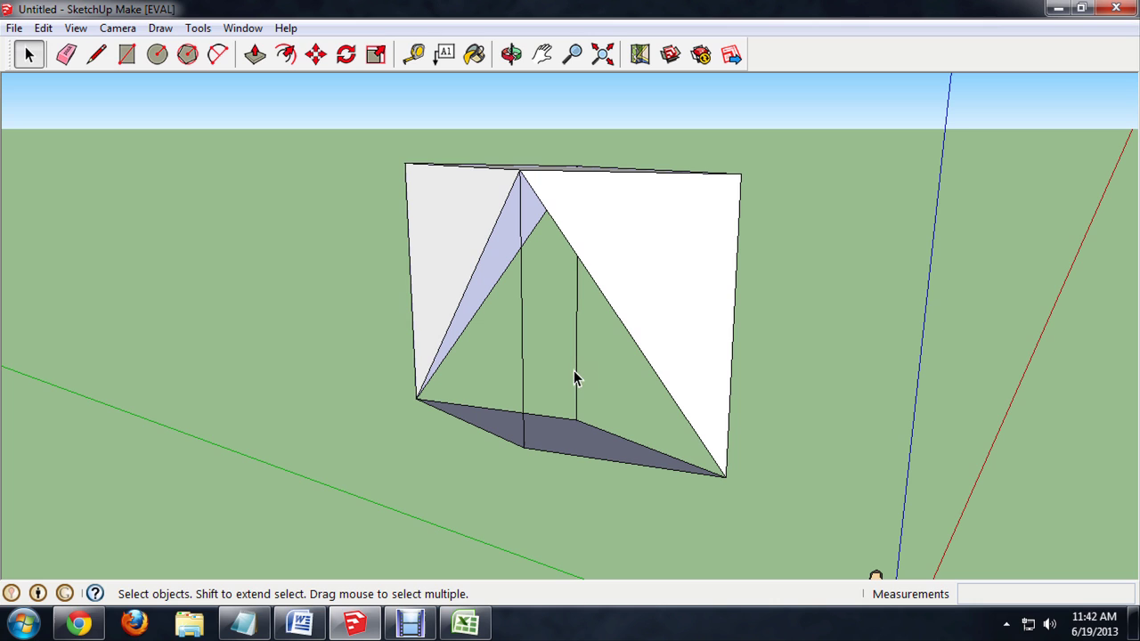
Delete the inner vertical edges, the bottom face and the leftover bottom edges.
left_click(578, 374)
key("Delete")
left_click(523, 375)
key("Delete")
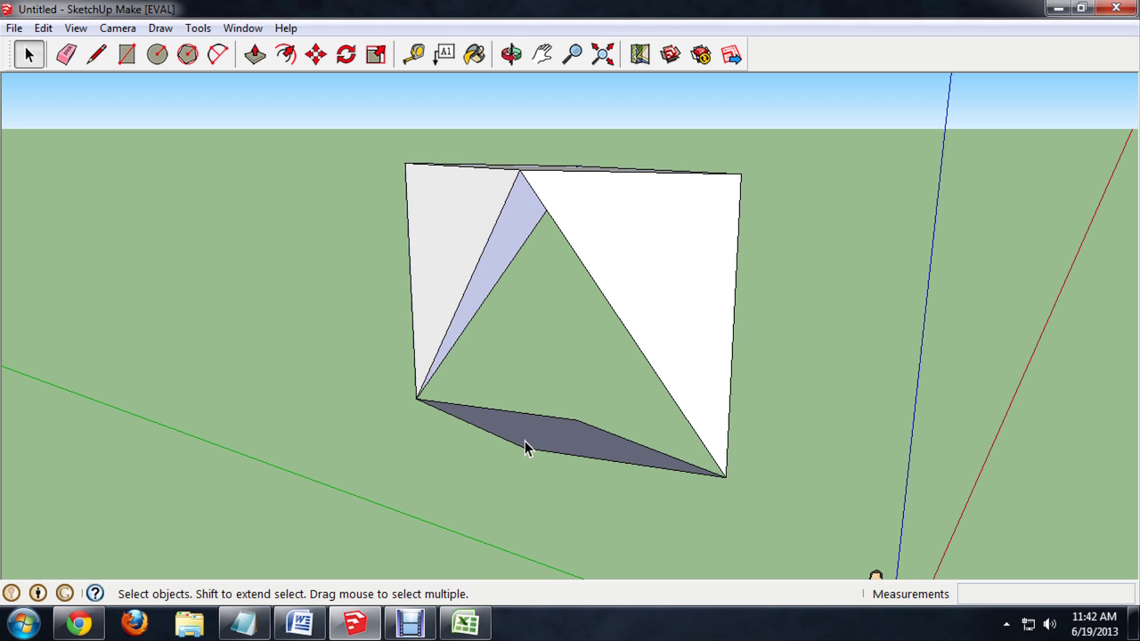
left_click(523, 445)
key("Delete")
left_click(524, 447)
key("Delete")
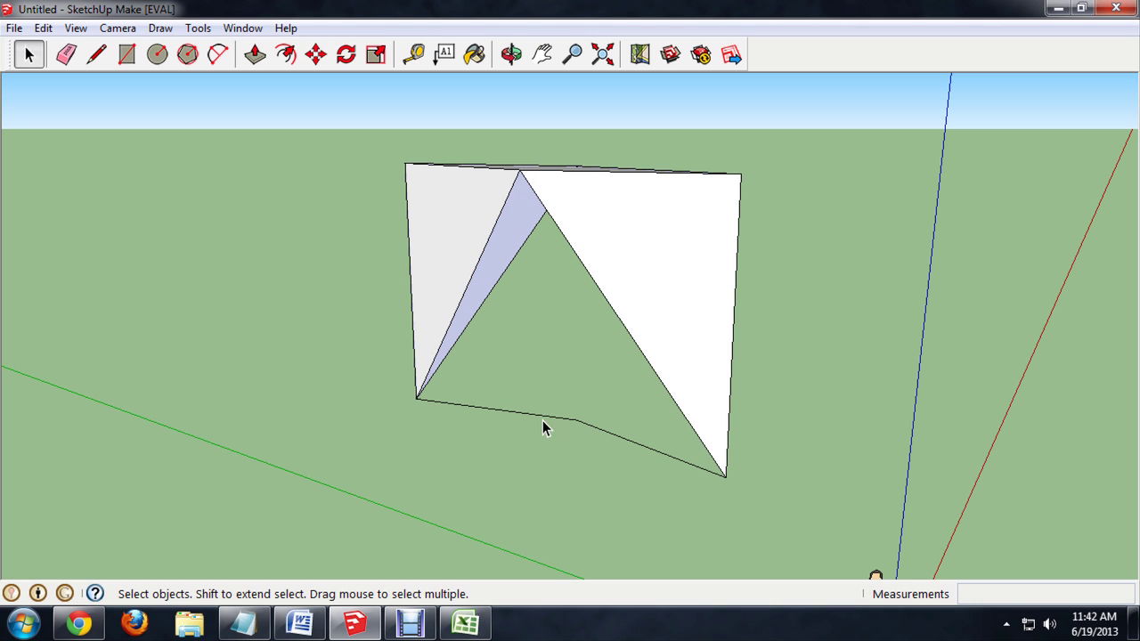
left_click(543, 417)
key("Delete")
left_click(596, 426)
middle_click_drag(636, 395, 450, 242)
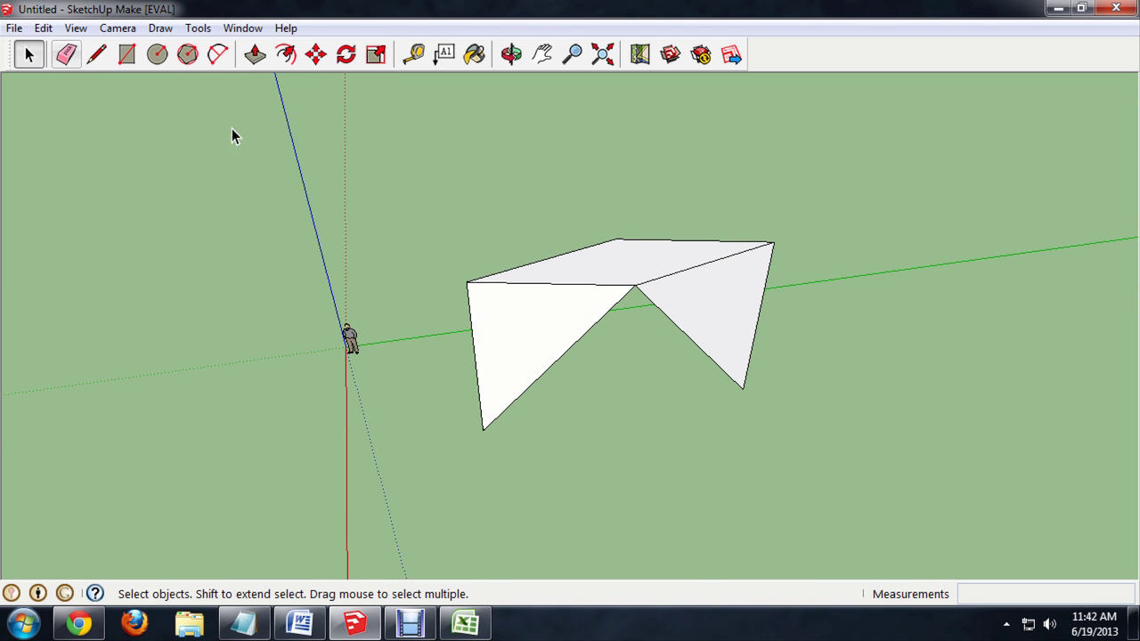
Scale the shape's top face to 0.50 across its width with the green side grip.
left_click(622, 268)
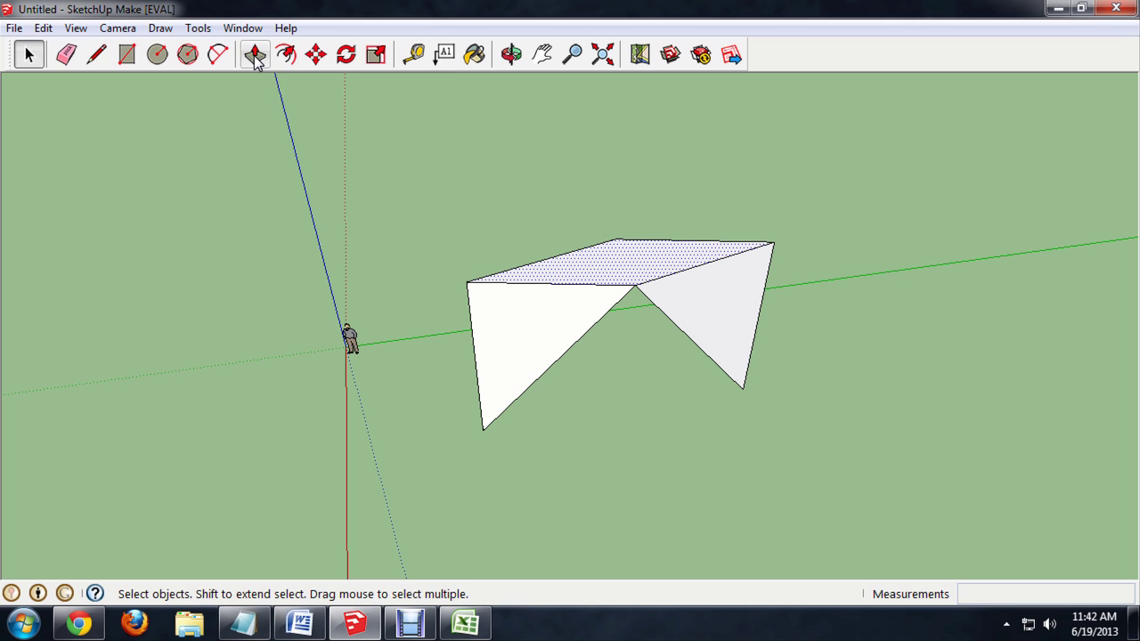
left_click(375, 54)
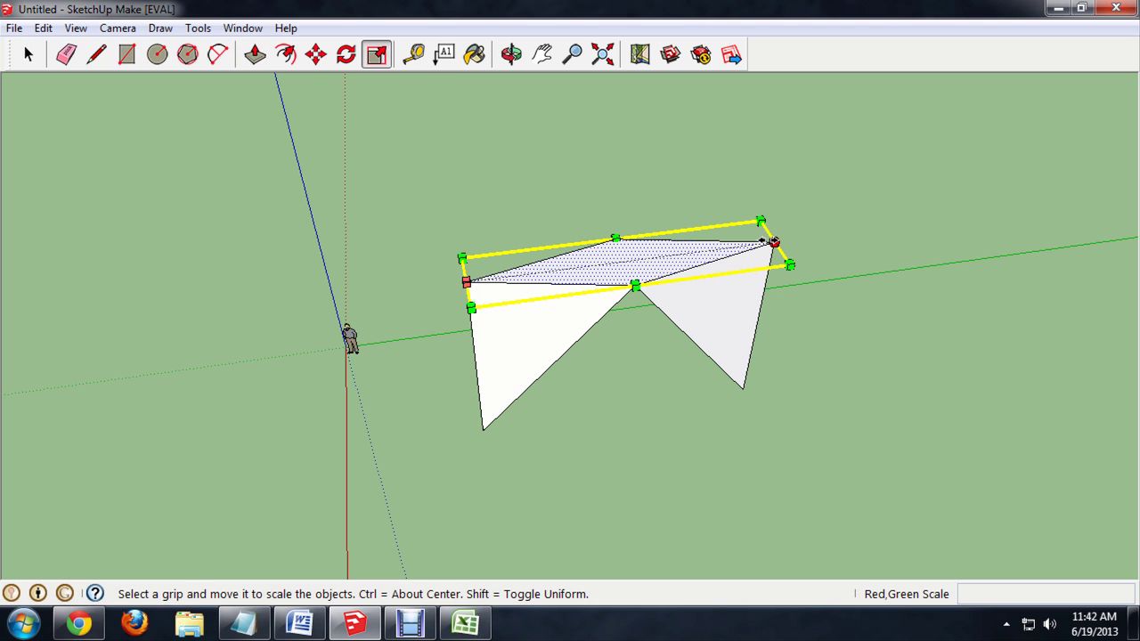
left_click_drag(774, 242, 706, 256)
middle_click_drag(805, 328, 566, 276)
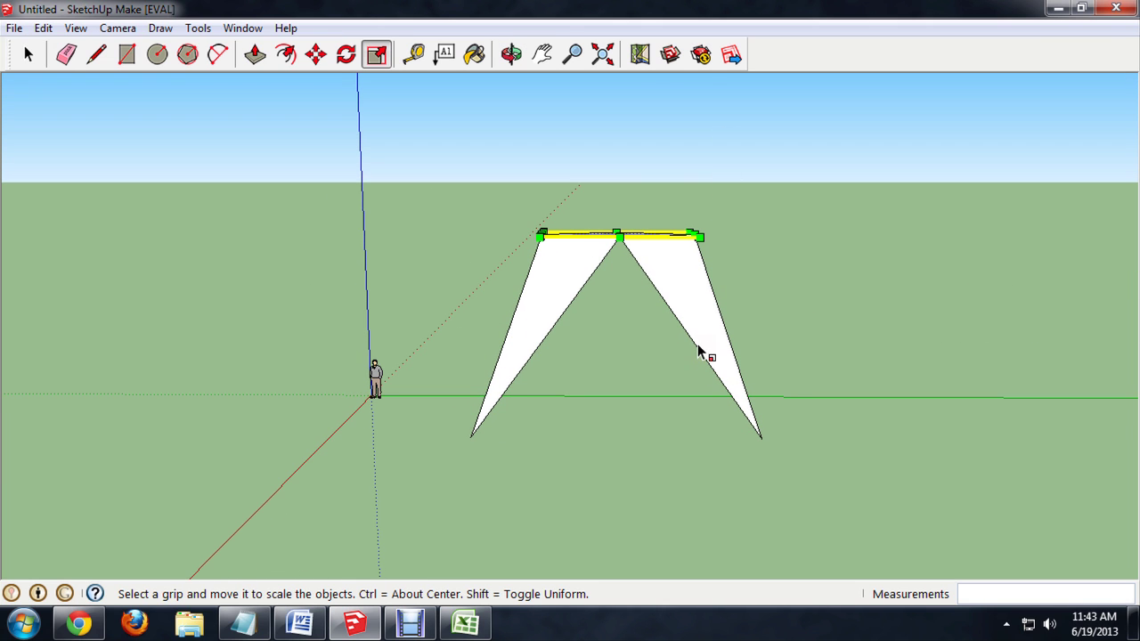
left_click(28, 54)
middle_click_drag(657, 430, 614, 309)
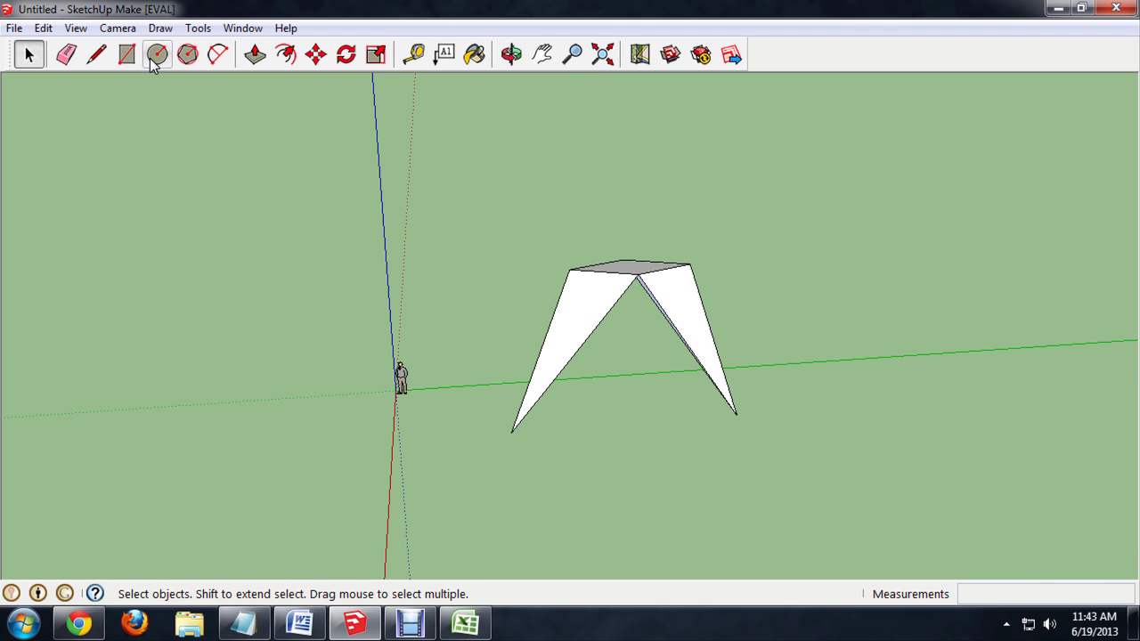
Draw a small circle on the ground beside the fins.
left_click(157, 54)
left_click(416, 429)
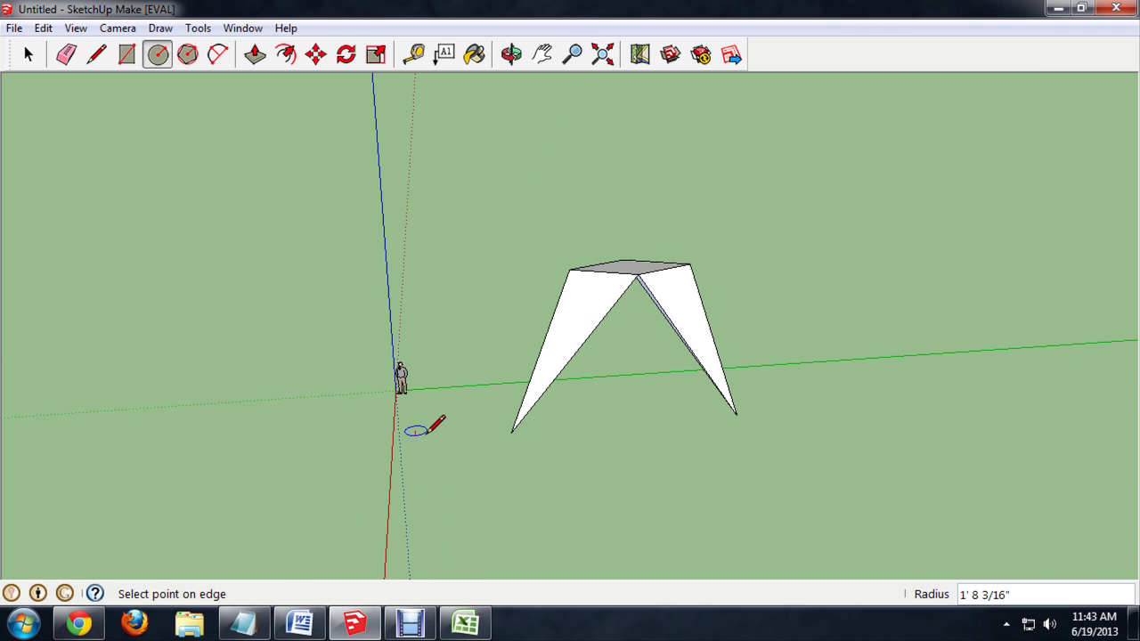
left_click(443, 431)
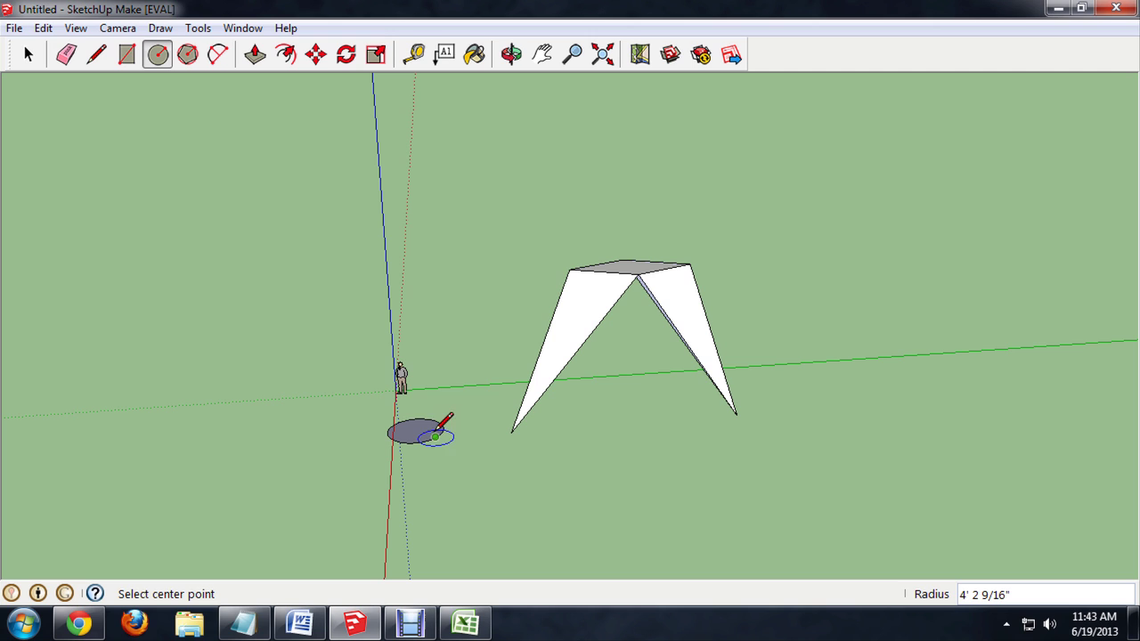
Push/pull the circle up 25' 3/4" into a tall cylinder.
left_click(375, 55)
left_click(253, 59)
left_click_drag(412, 449, 599, 276)
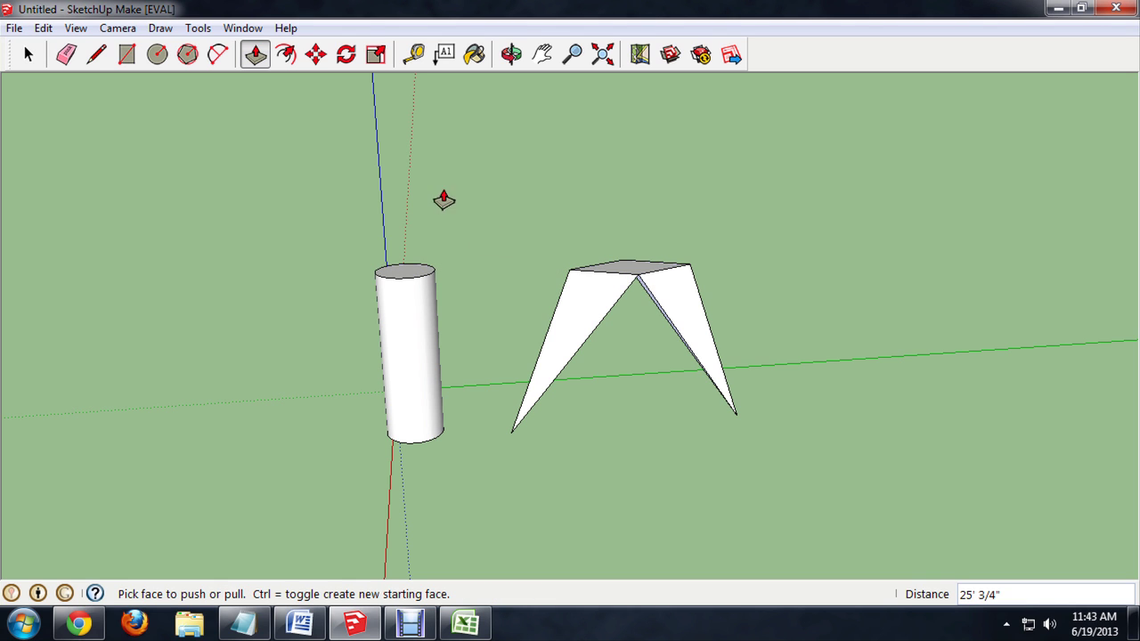
middle_click_drag(444, 200, 504, 331)
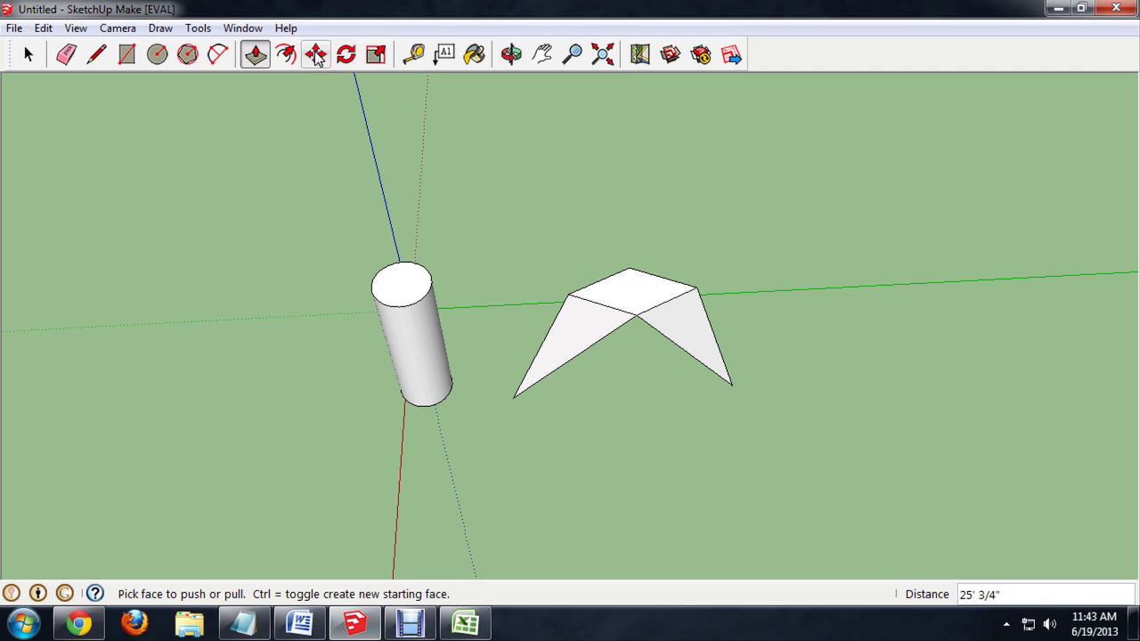
Scale the cylinder's top face about its centre to 3.00 times its width.
left_click(376, 54)
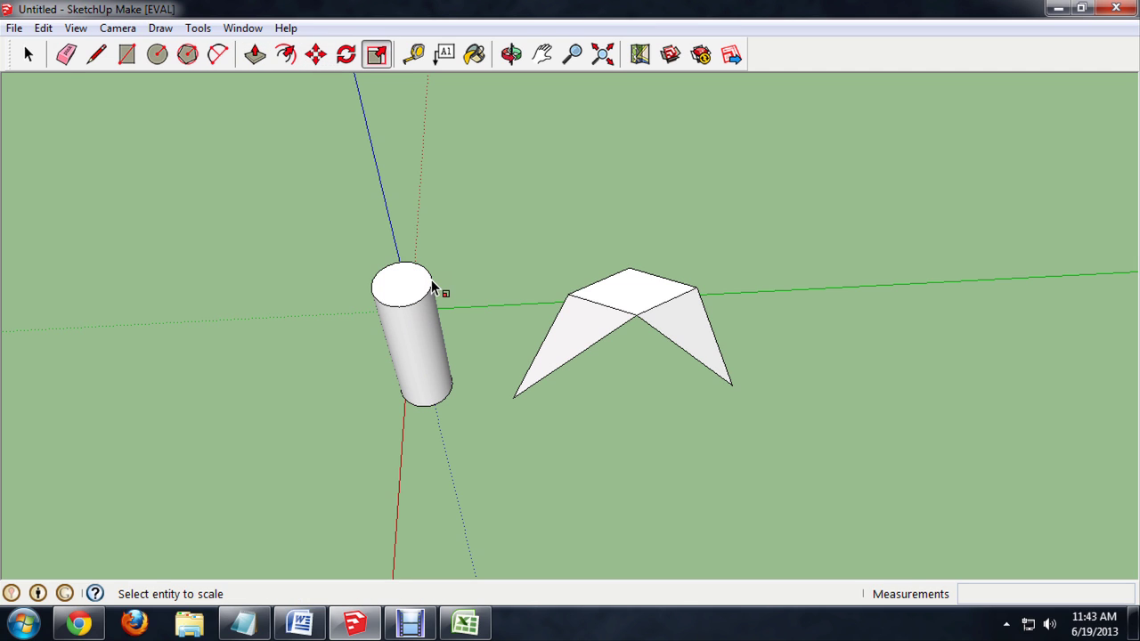
left_click(442, 290)
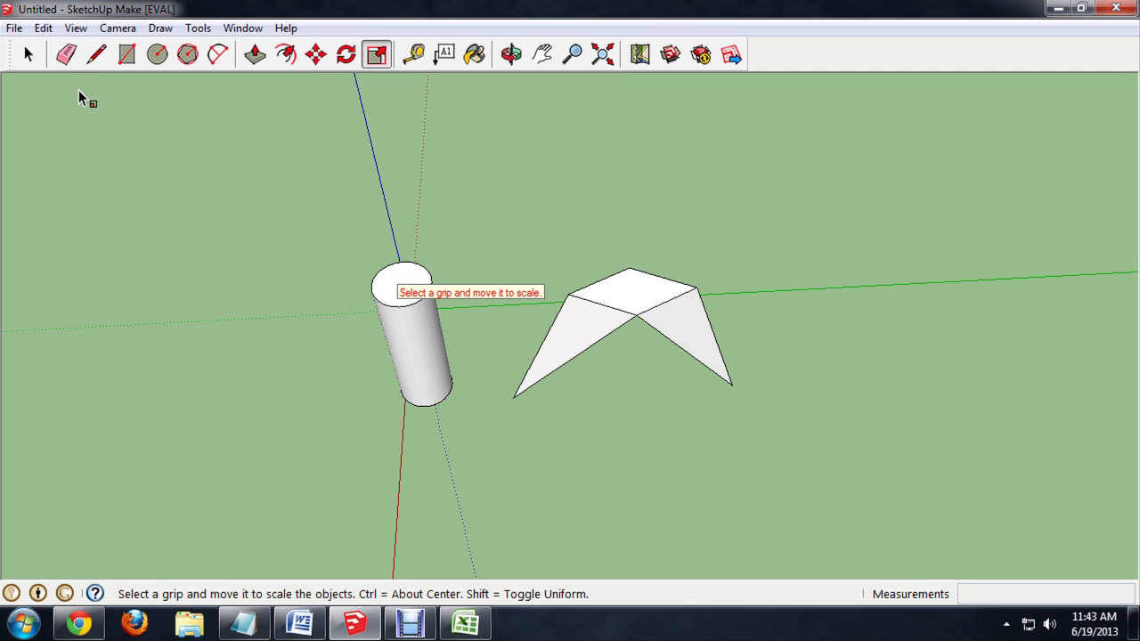
left_click(27, 54)
left_click(420, 281)
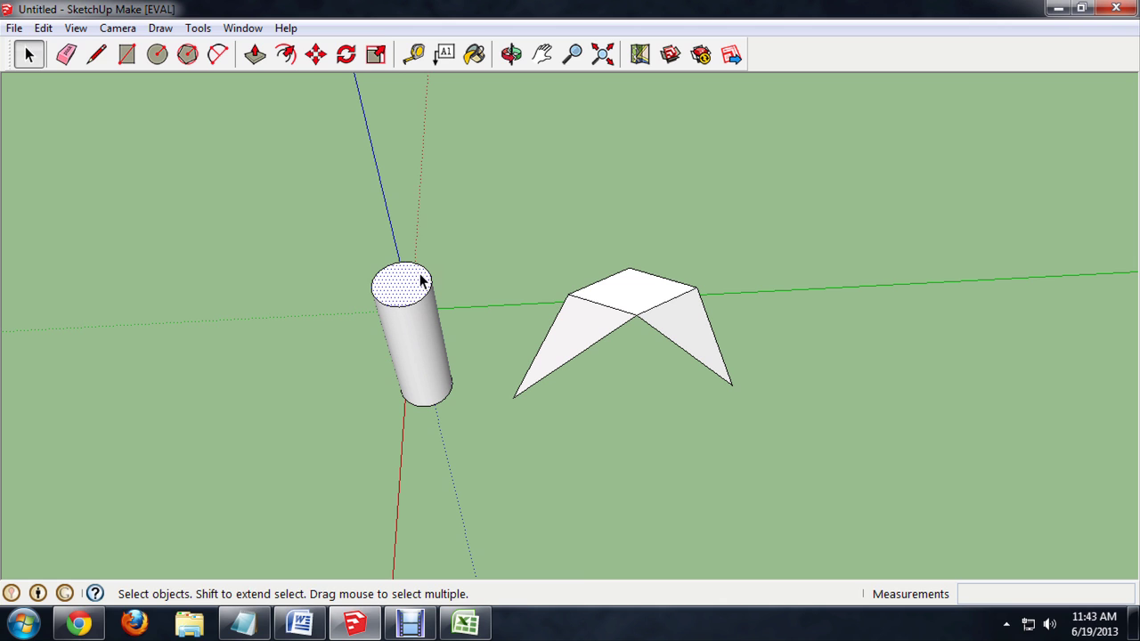
left_click(376, 55)
left_click_drag(436, 260, 510, 236)
middle_click_drag(602, 320, 544, 303)
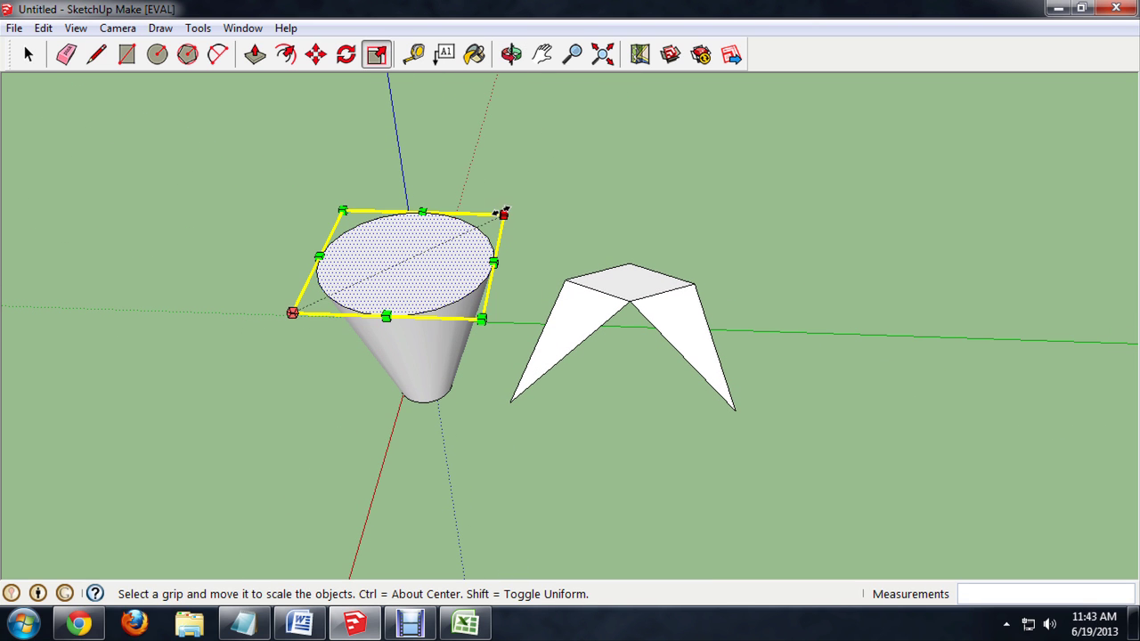
left_click_drag(503, 214, 486, 216, "ctrl")
middle_click_drag(487, 216, 419, 270)
key("space")
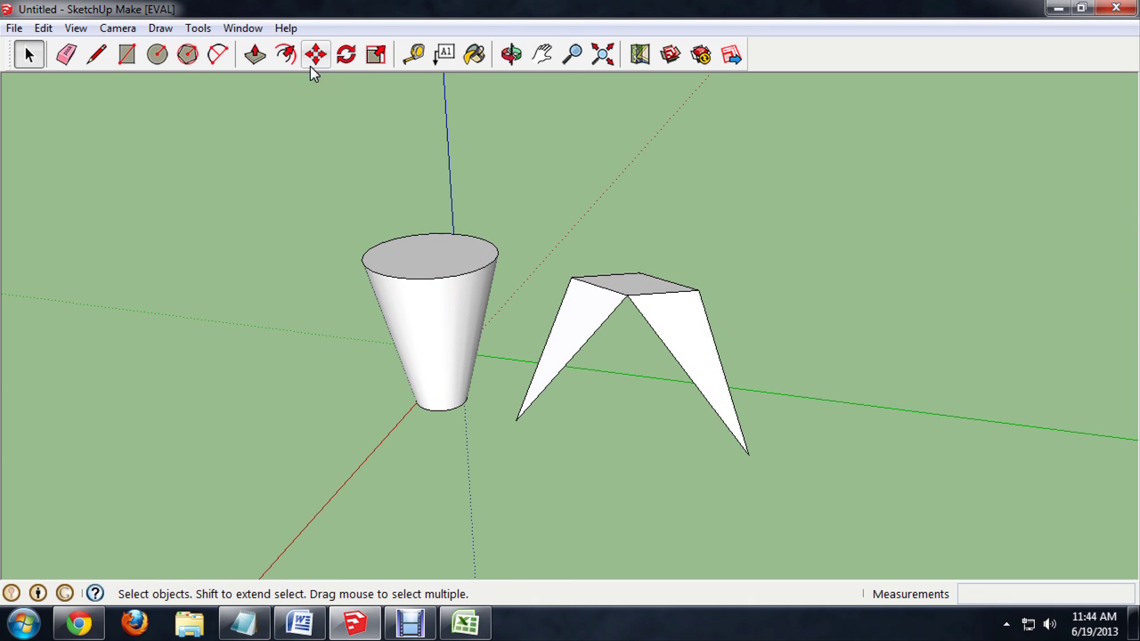
Push/pull the body's top face up into a tall upper section.
left_click(255, 55)
middle_click_drag(624, 204, 473, 395)
left_click_drag(473, 394, 417, 162)
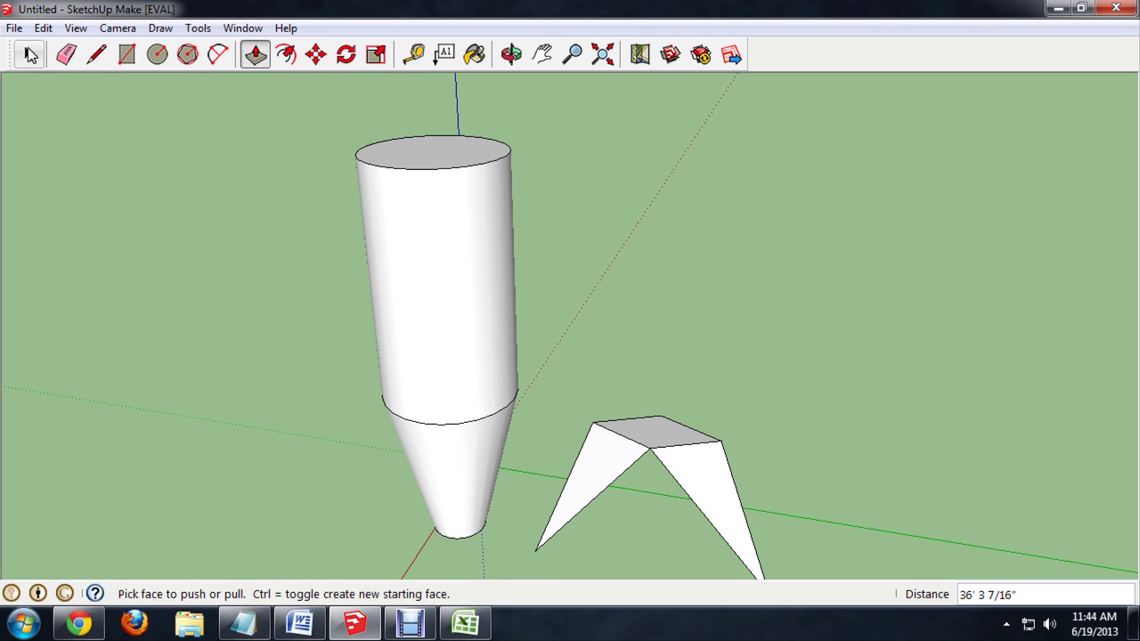
Scale the new top face about its centre down to 0.12 for a pointed nose.
left_click(30, 54)
left_click(450, 160)
left_click(376, 55)
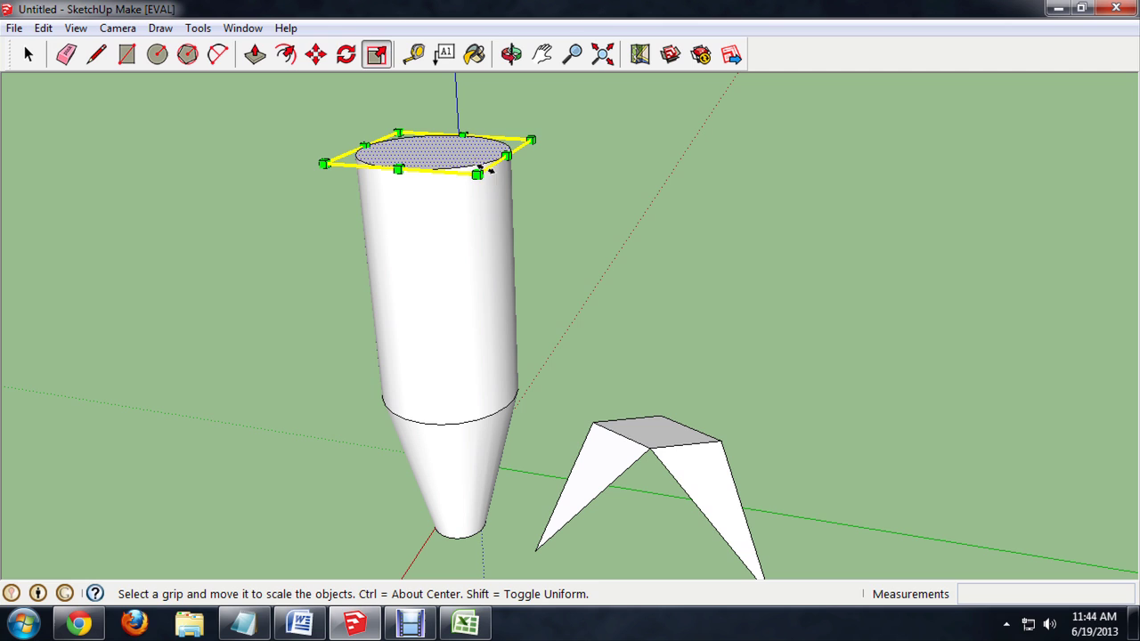
left_click_drag(484, 168, 436, 150, "ctrl")
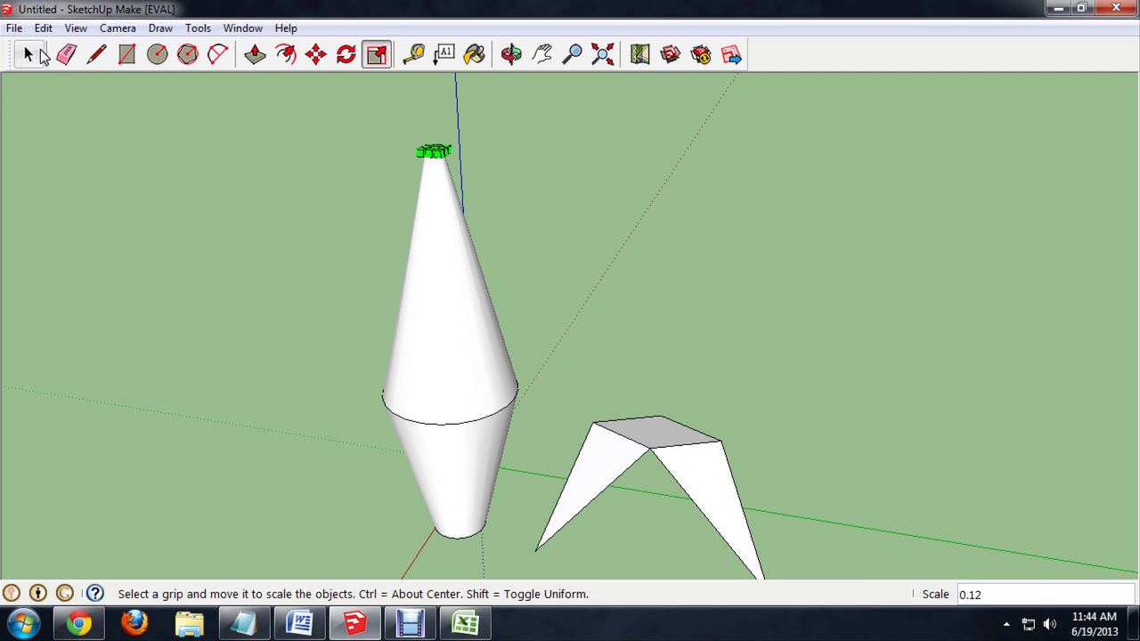
left_click(29, 54)
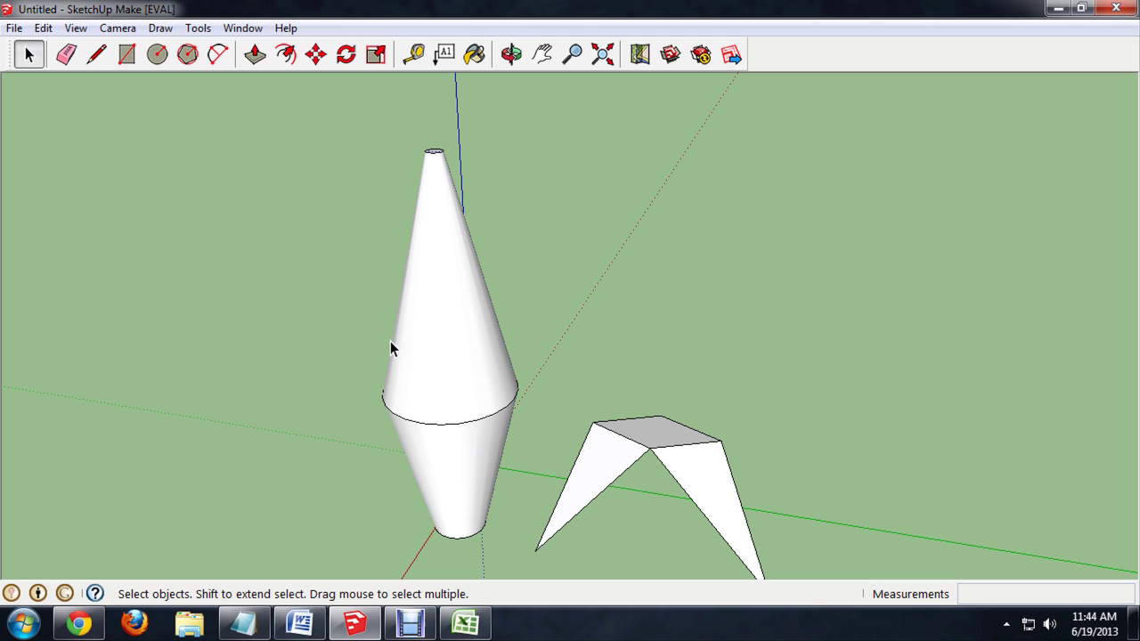
Select the whole rocket body with Select > Connected Faces.
left_click(427, 339)
right_click(428, 337)
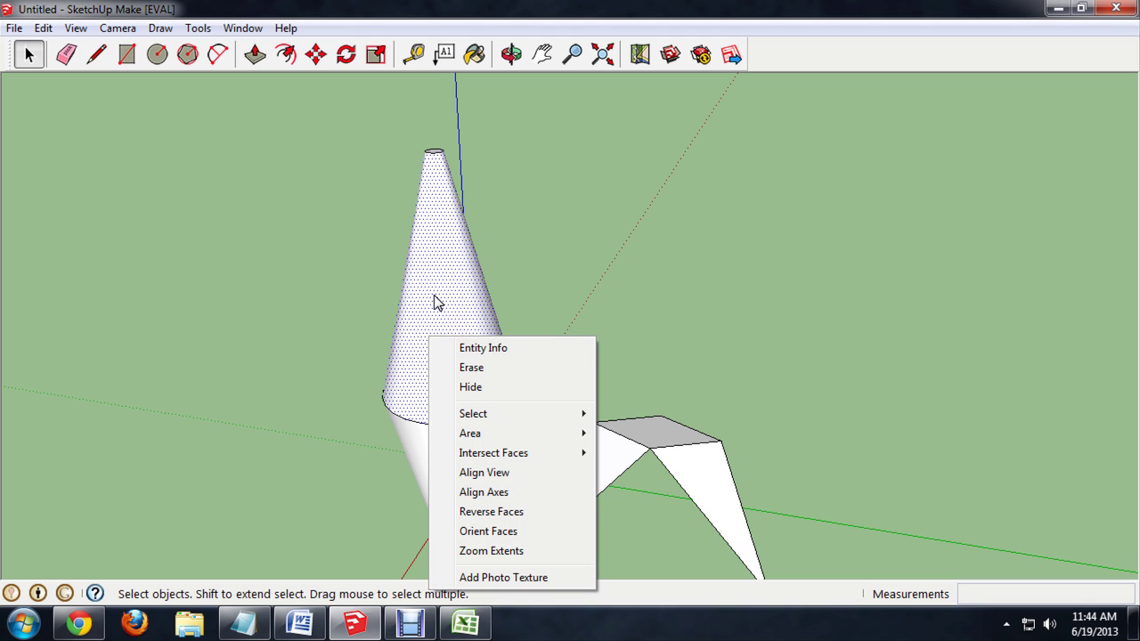
mouse_move(566, 415)
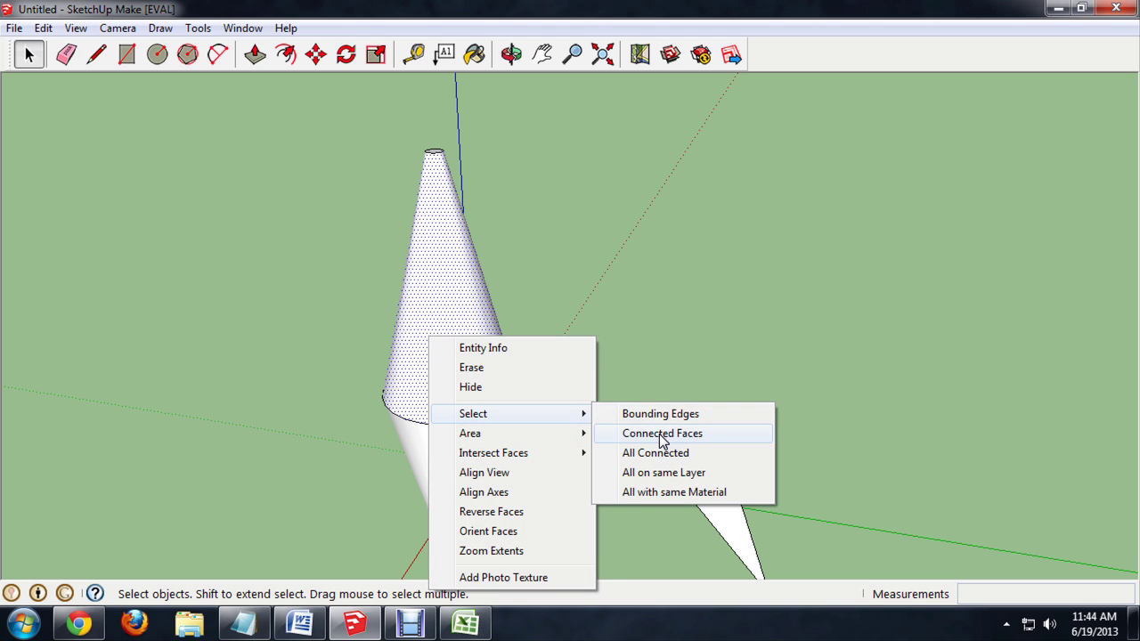
left_click(659, 433)
Move the body onto the fins so they attach at its base.
left_click(316, 54)
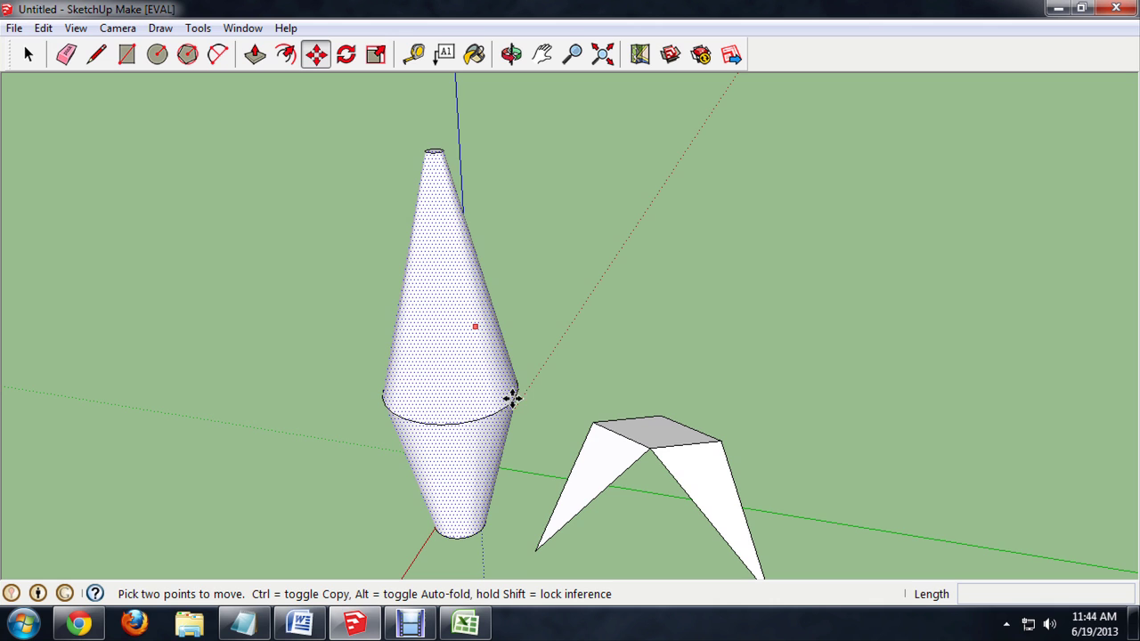
left_click(472, 399)
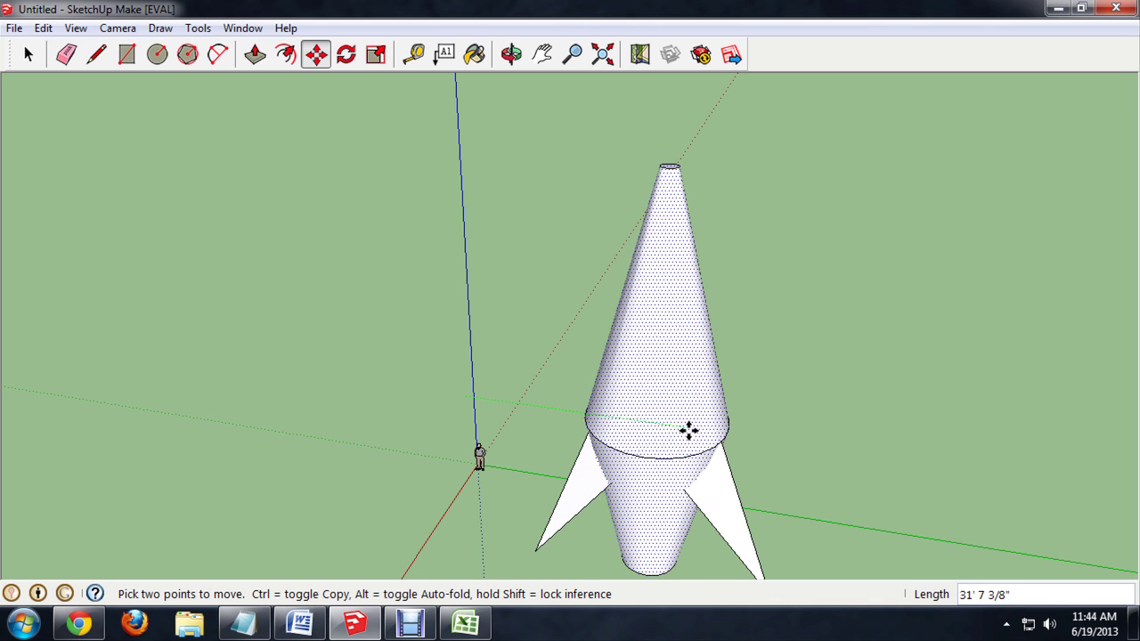
key("Escape")
left_click(685, 435)
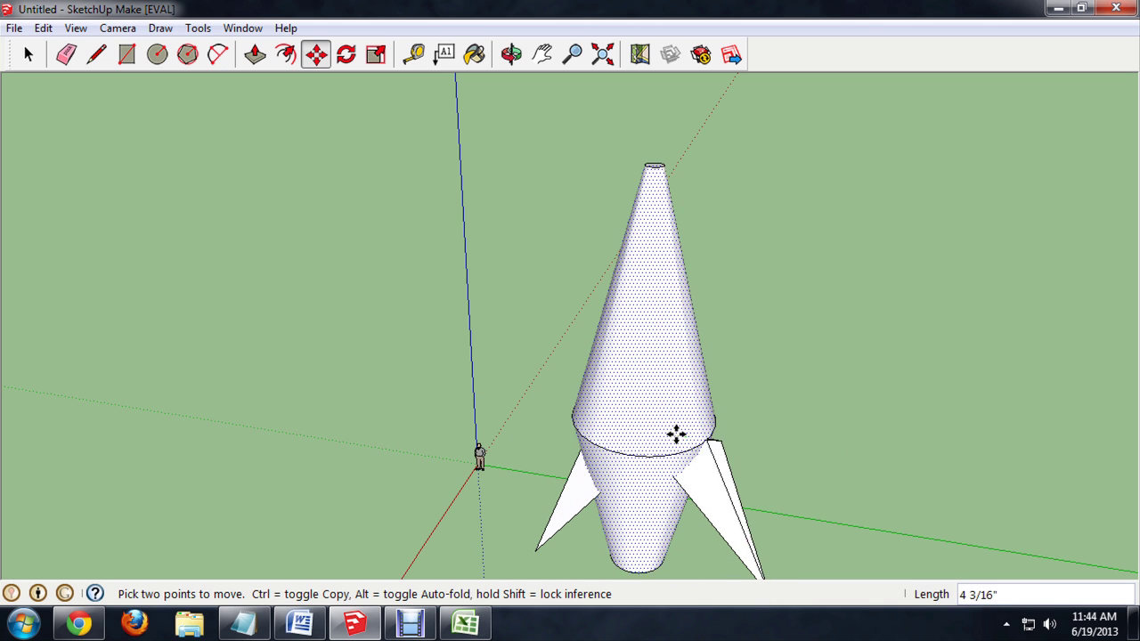
key("Escape")
left_click(462, 405)
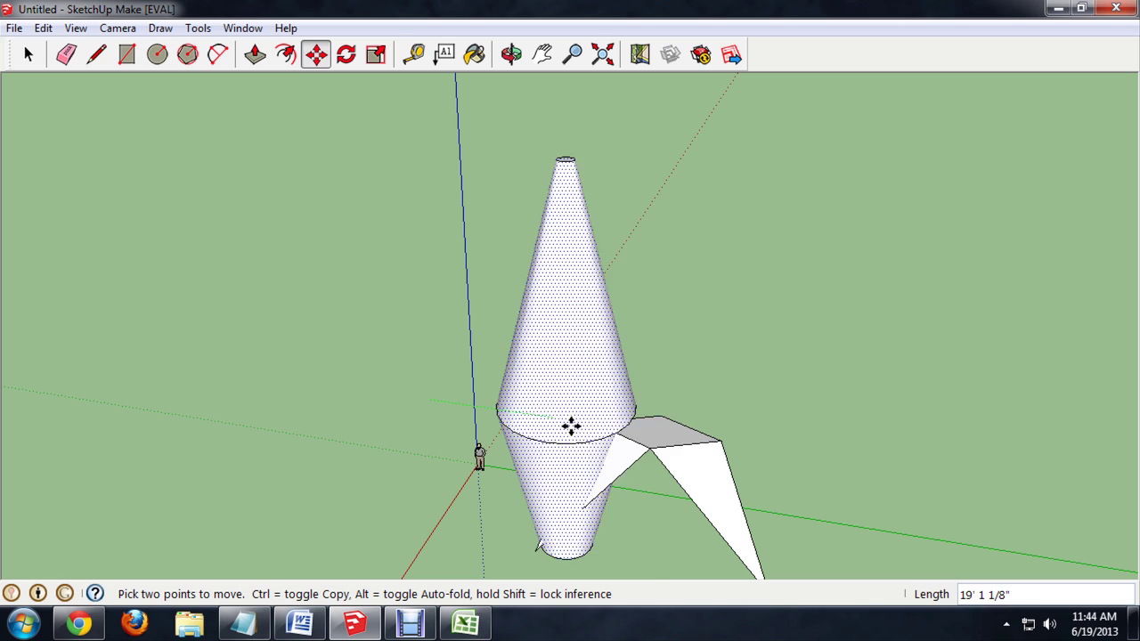
left_click(653, 441)
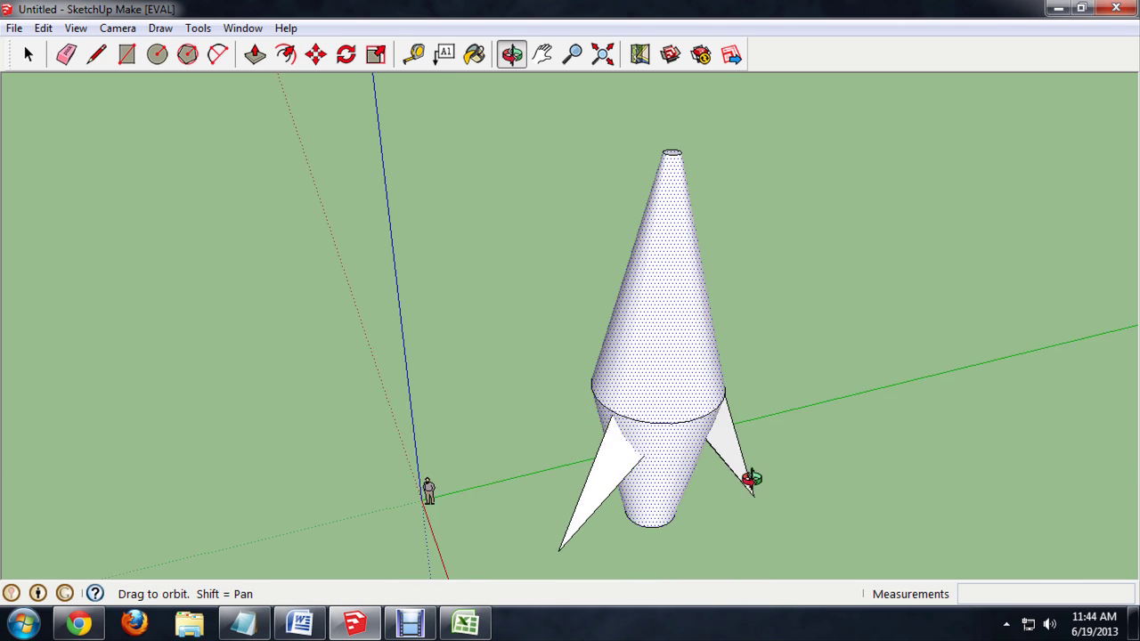
left_click_drag(751, 479, 764, 410)
key("m")
left_click(596, 348)
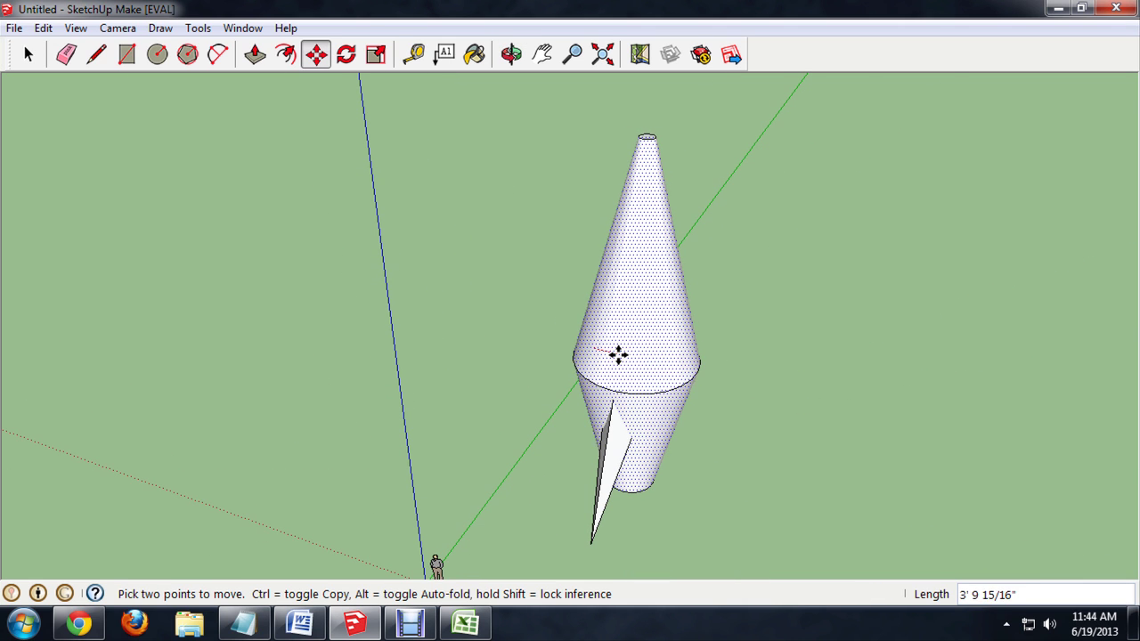
Orbit and zoom around the finished rocket to view it standing upright.
middle_click_drag(674, 381, 141, 113)
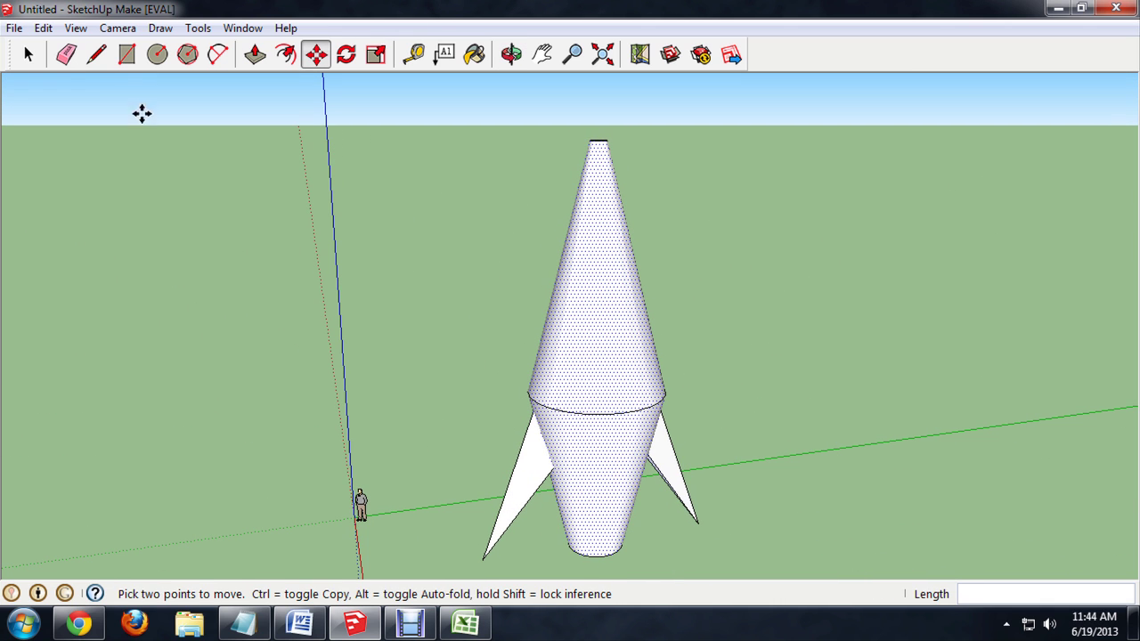
scroll(441, 256, "down", 2)
middle_click_drag(455, 267, 176, 328)
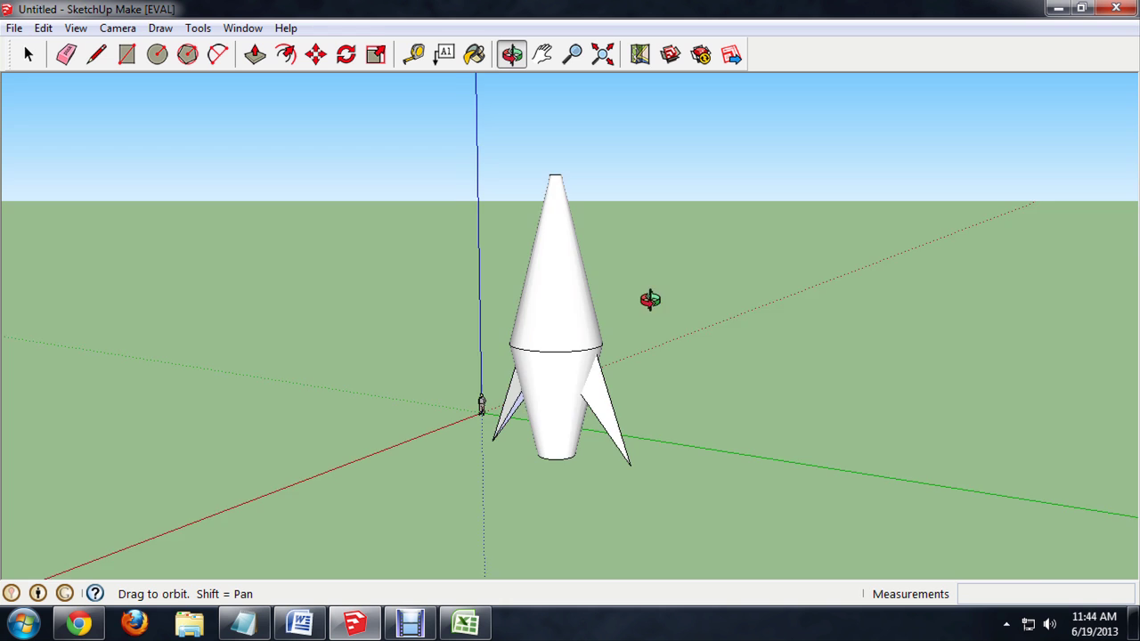
middle_click_drag(650, 300, 965, 284)
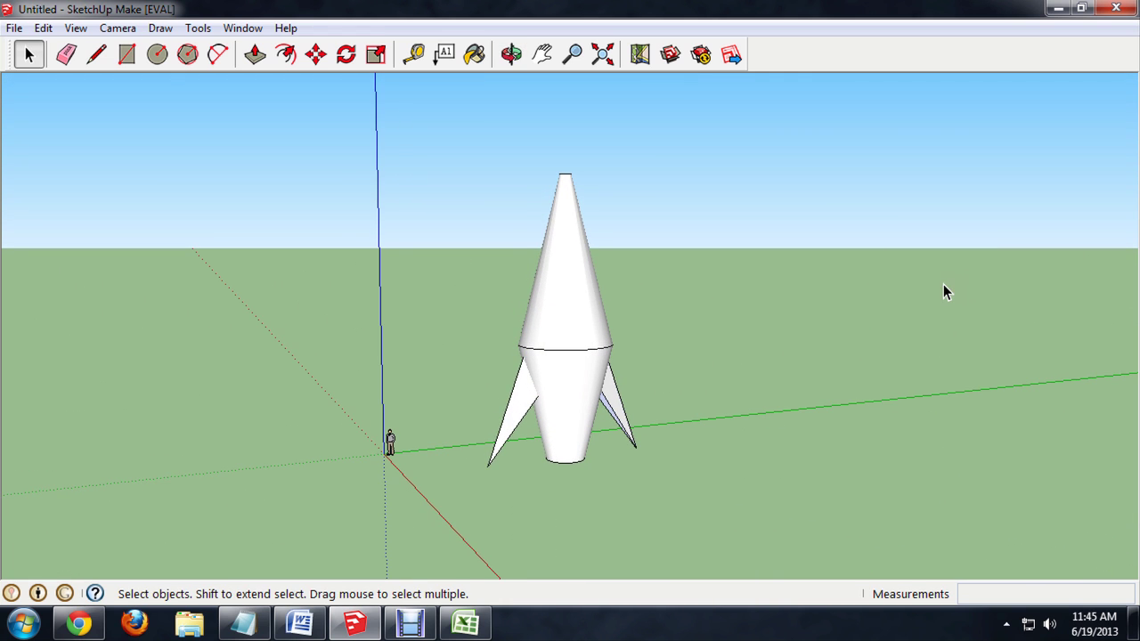